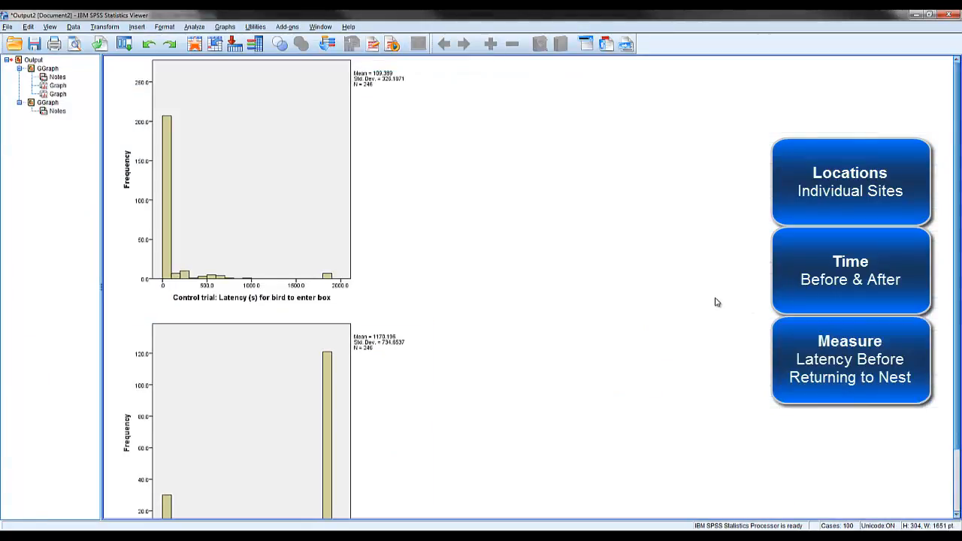
Step: Switch from the latency histograms to the Data Editor and set up a restructure of selected variables into cases for one variable group
scroll(716, 302, "down", 3)
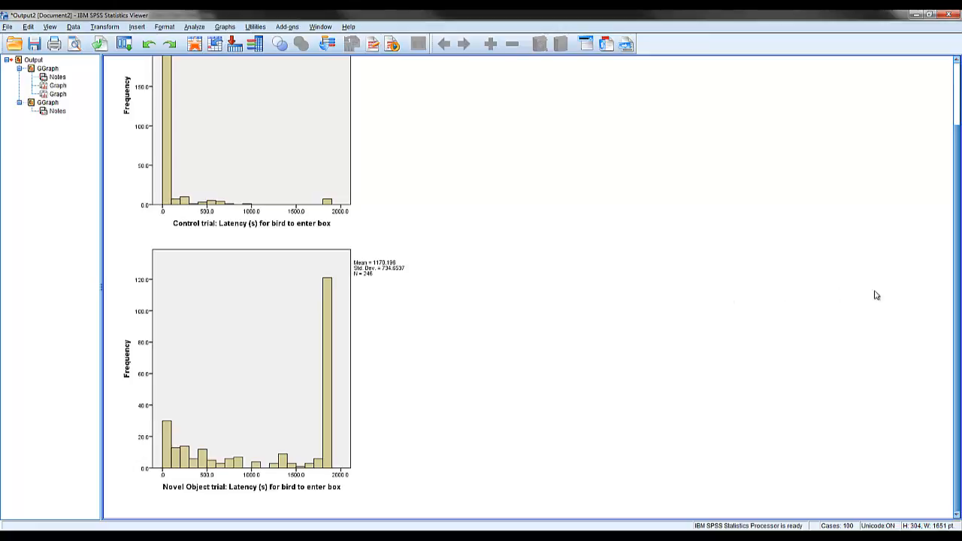
key("alt+Tab")
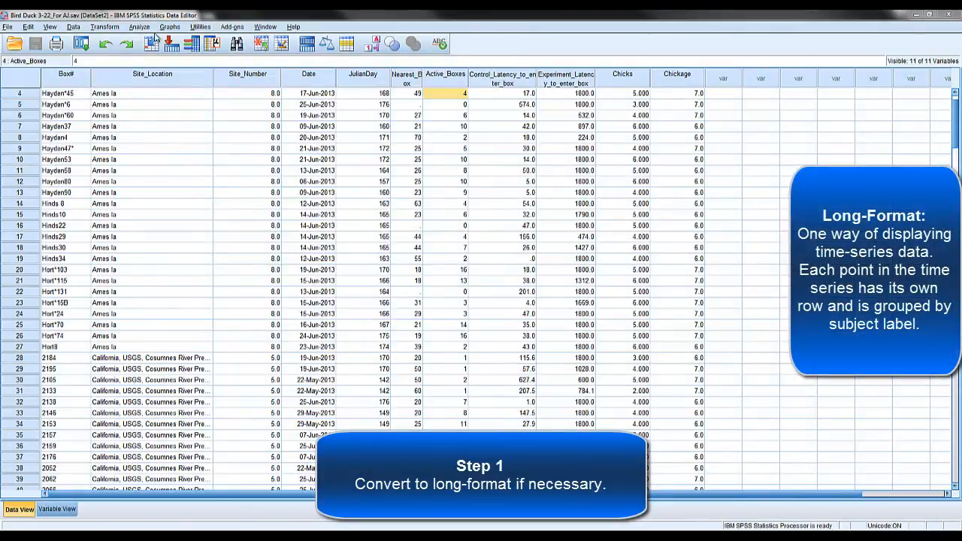
left_click(73, 27)
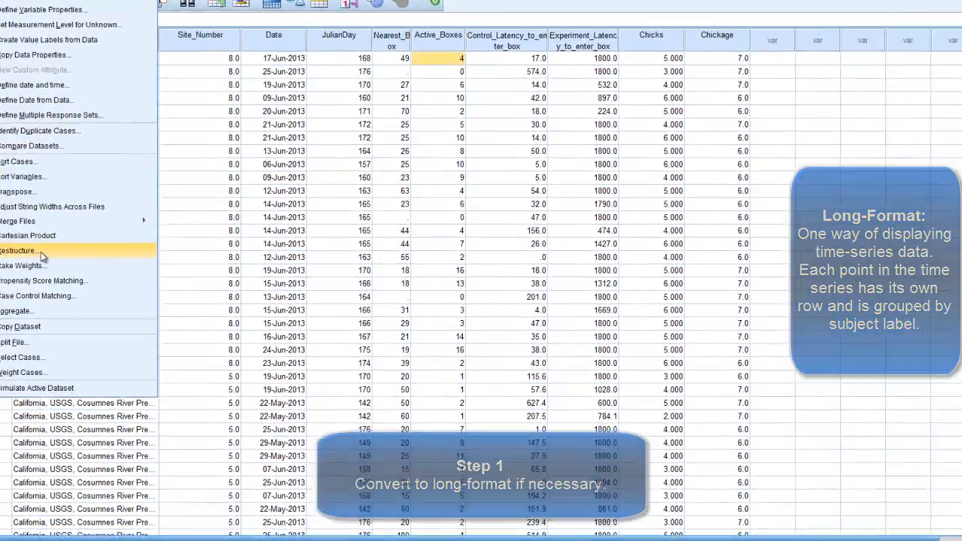
left_click(122, 254)
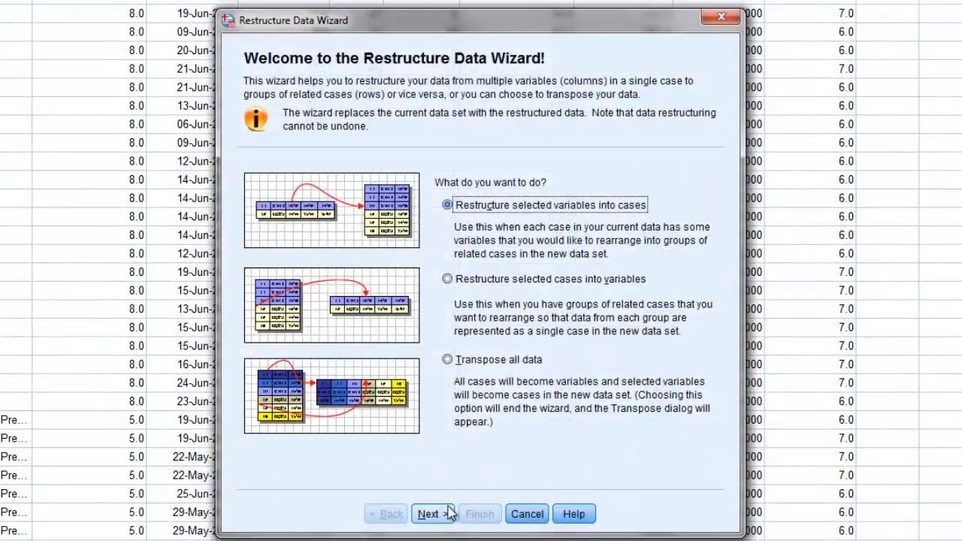
left_click(450, 513)
left_click(435, 514)
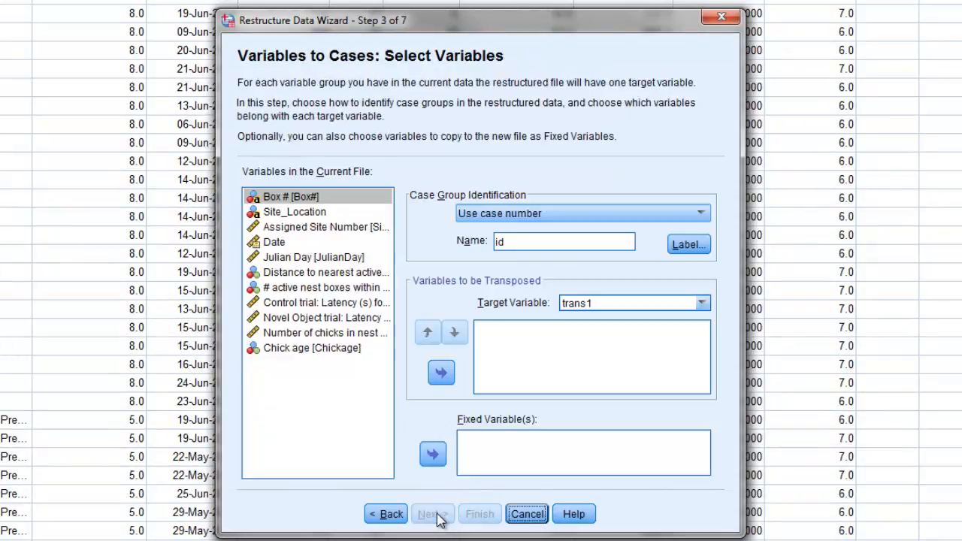
Step: Identify the case groups with a selected variable, using Box # as the subject label
left_click(519, 218)
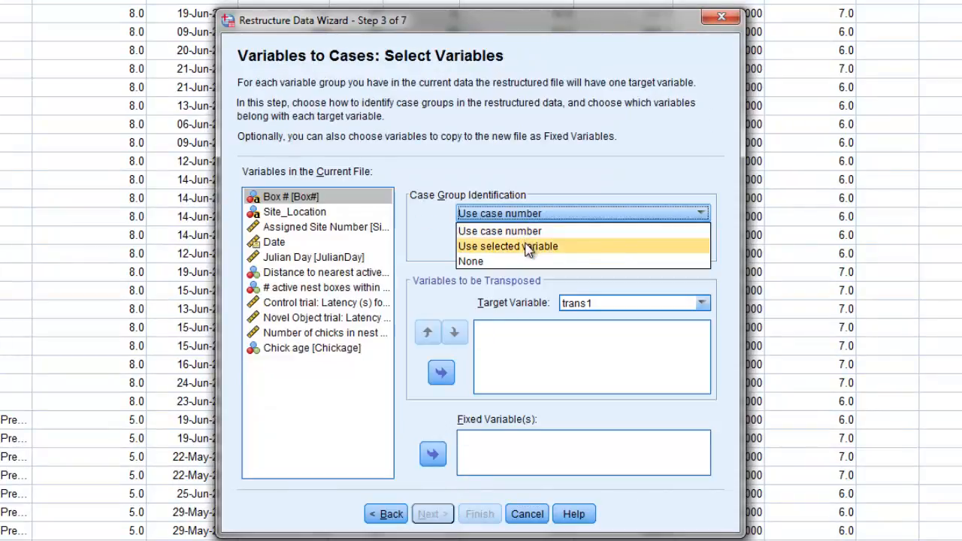
left_click(528, 248)
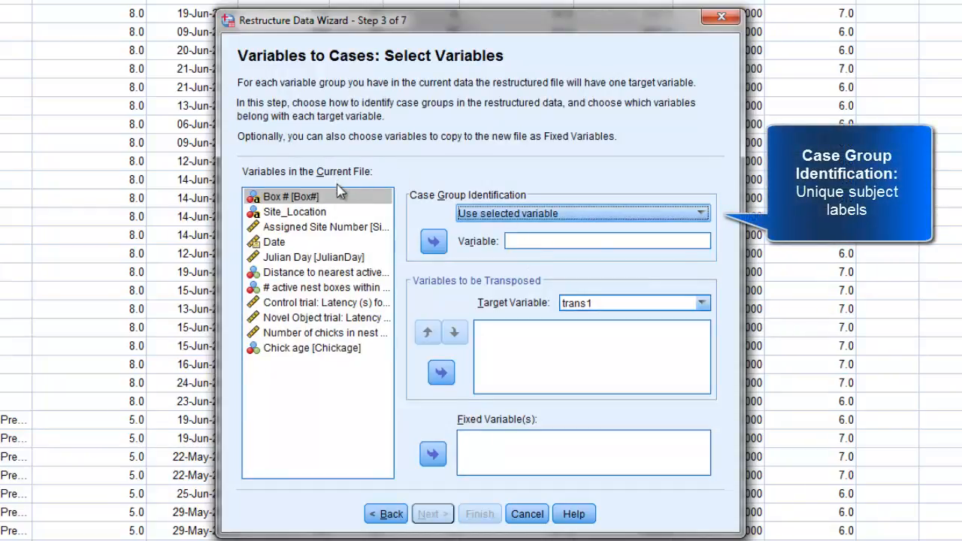
left_click_drag(304, 203, 524, 246)
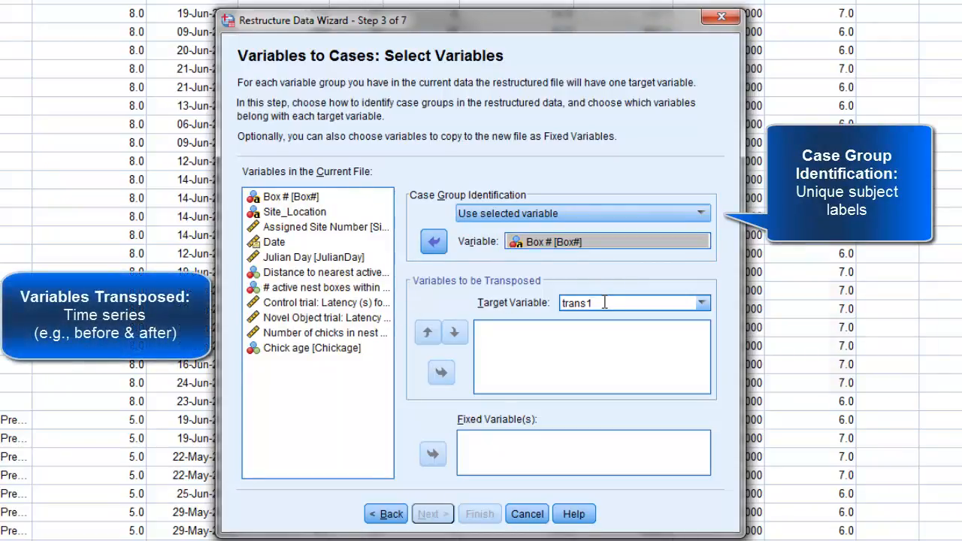
Step: Name the target variable Latency_to_enter_box and transpose the Control trial and Novel Object trial latency variables into it
left_click_drag(594, 303, 560, 309)
type("L")
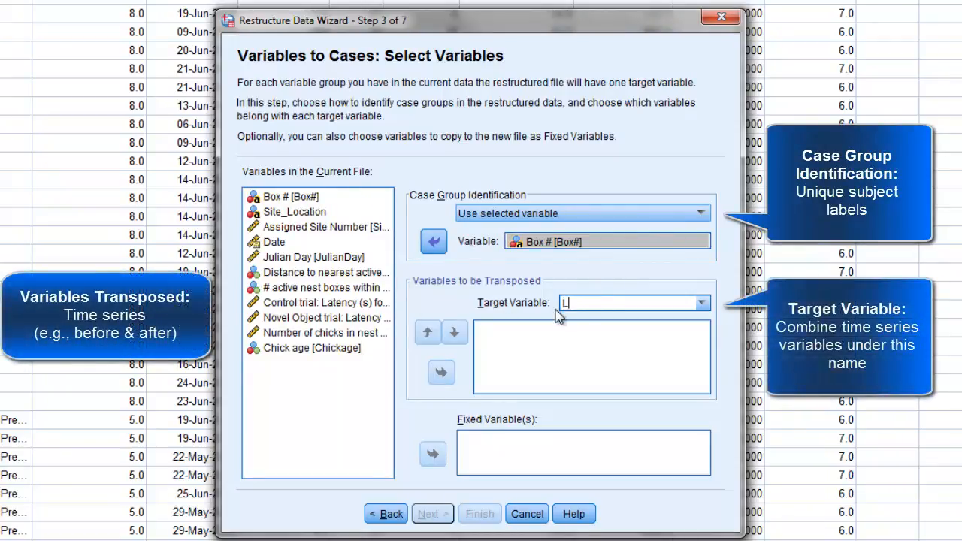
type("atency_to")
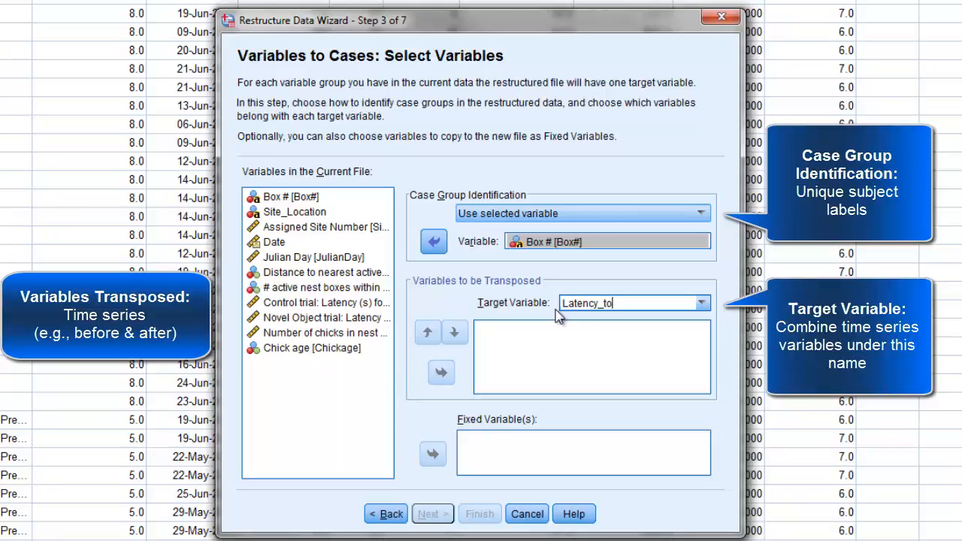
type("_enter_box")
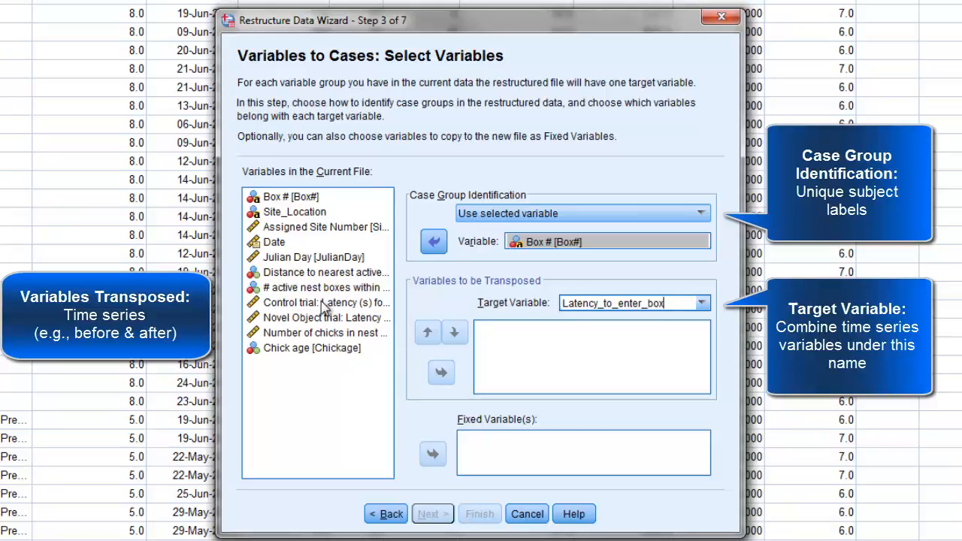
left_click_drag(323, 305, 522, 334)
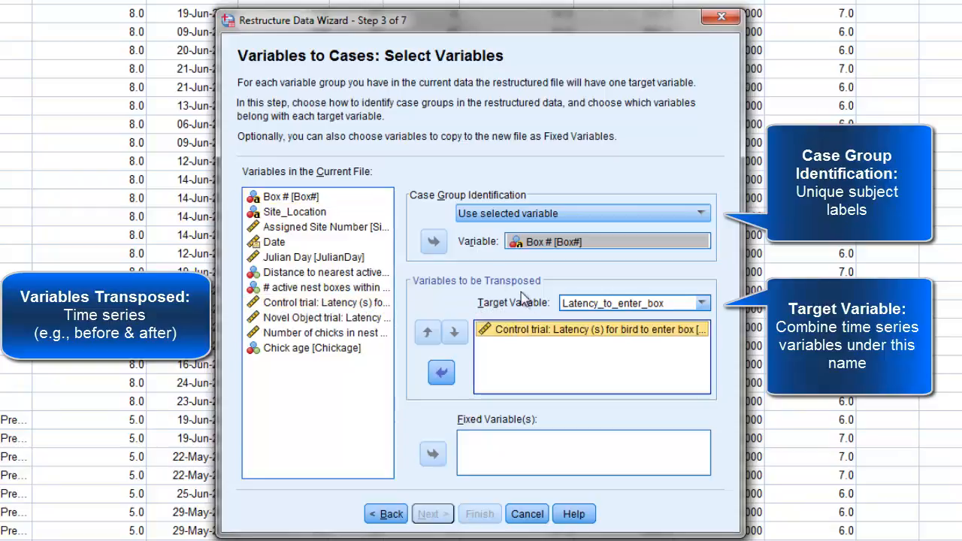
left_click_drag(355, 318, 482, 346)
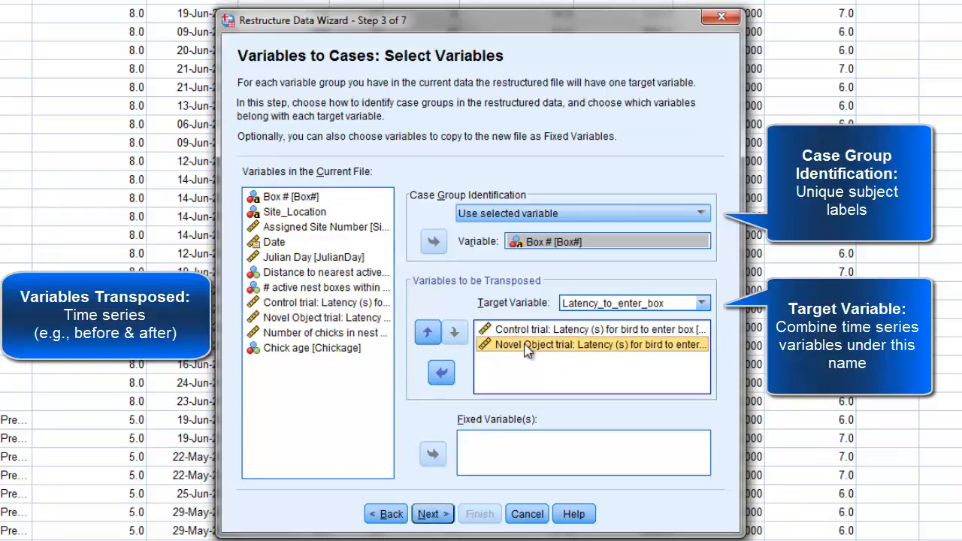
left_click(440, 517)
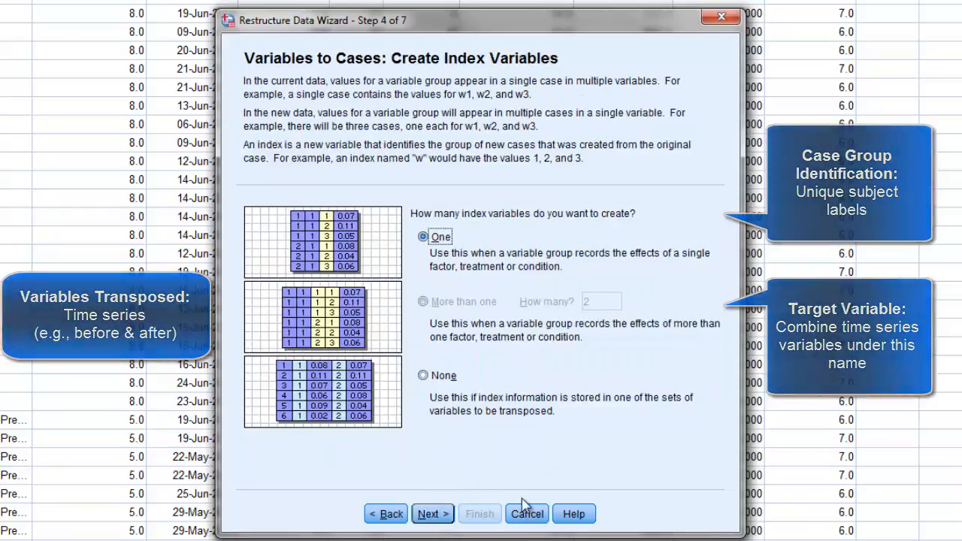
Step: Create one index variable named Time with sequential numbers as its values
left_click(446, 517)
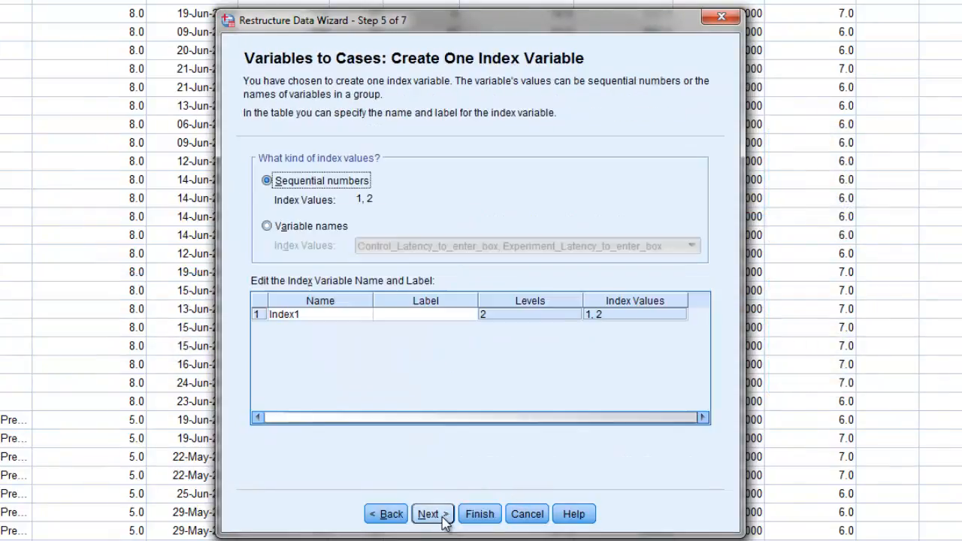
left_click(324, 315)
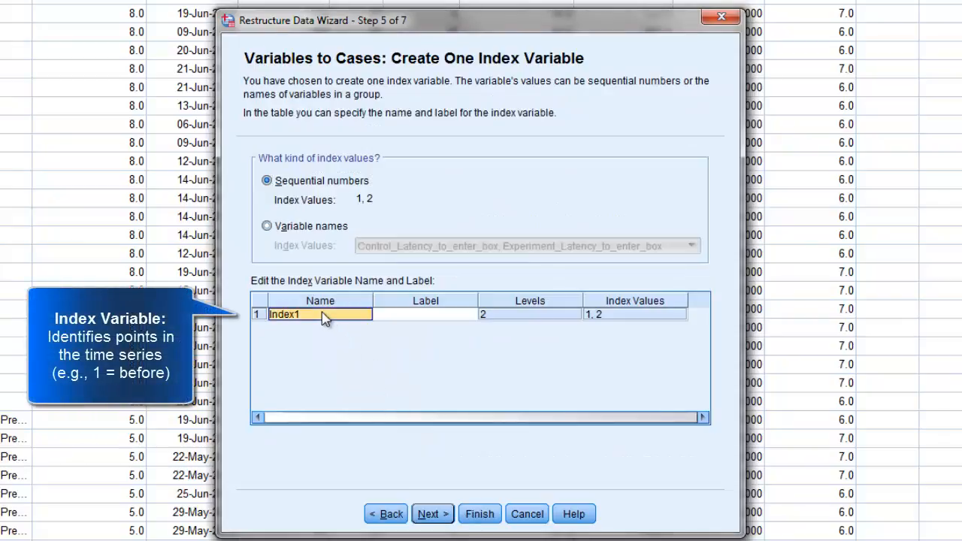
type("Time")
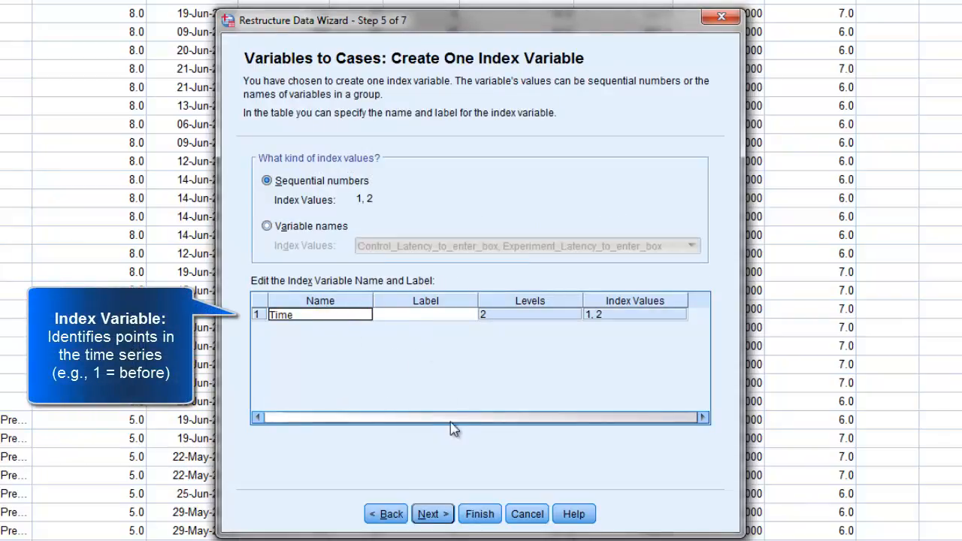
left_click(449, 519)
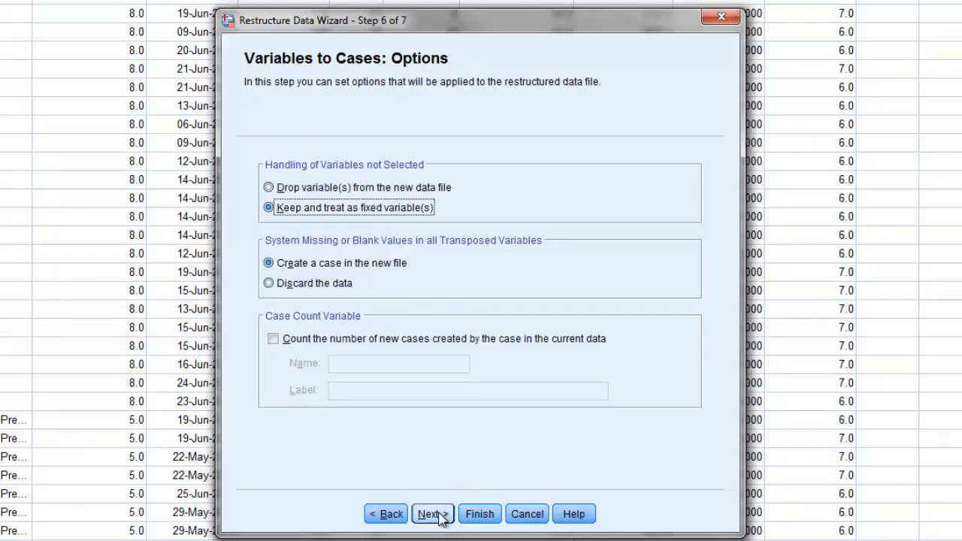
Step: Restructure the data now, keeping unselected variables as fixed, and check the Time values in the first two rows
left_click(441, 519)
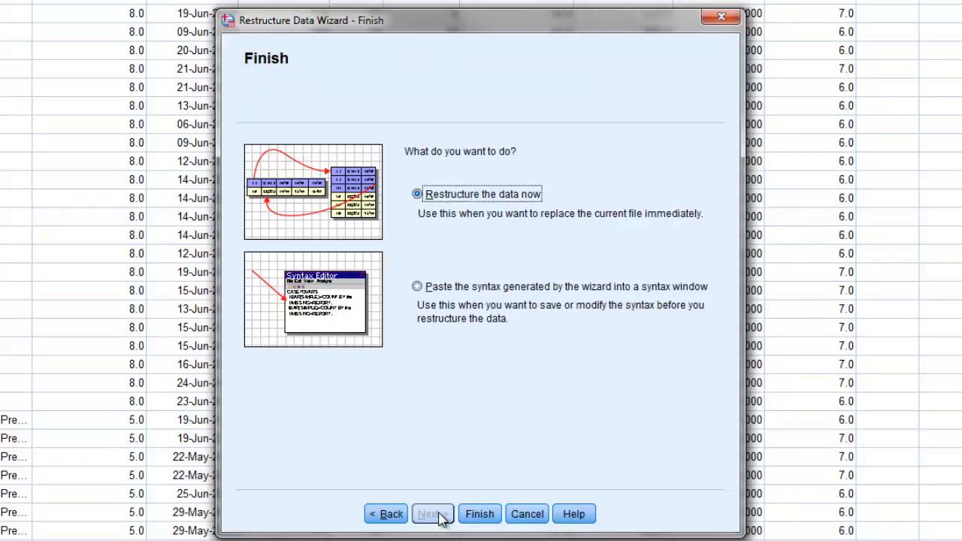
left_click(476, 517)
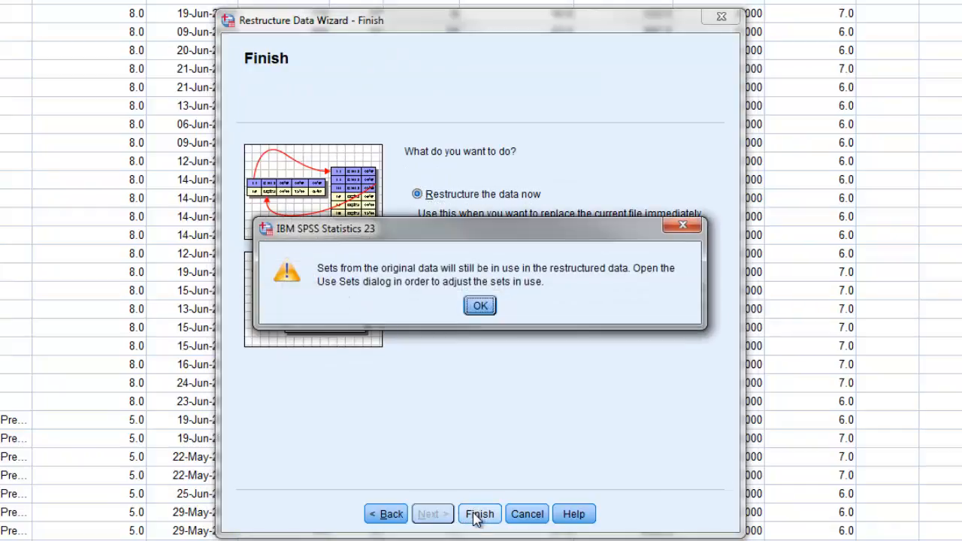
left_click(485, 305)
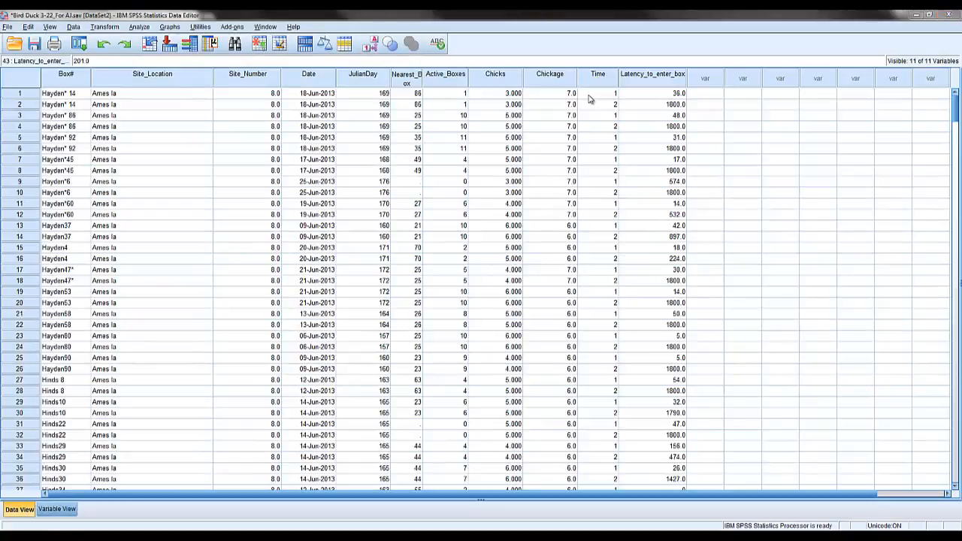
left_click(592, 96)
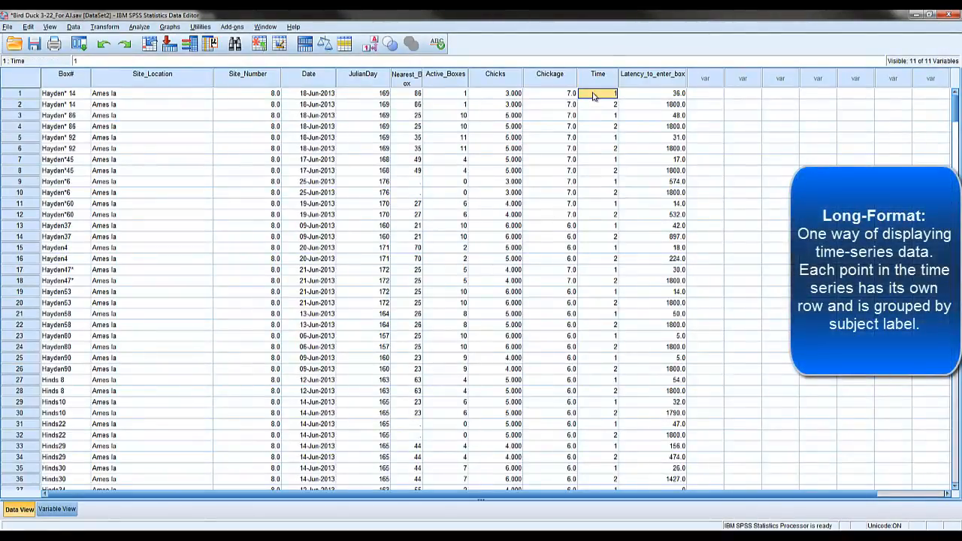
left_click(598, 107)
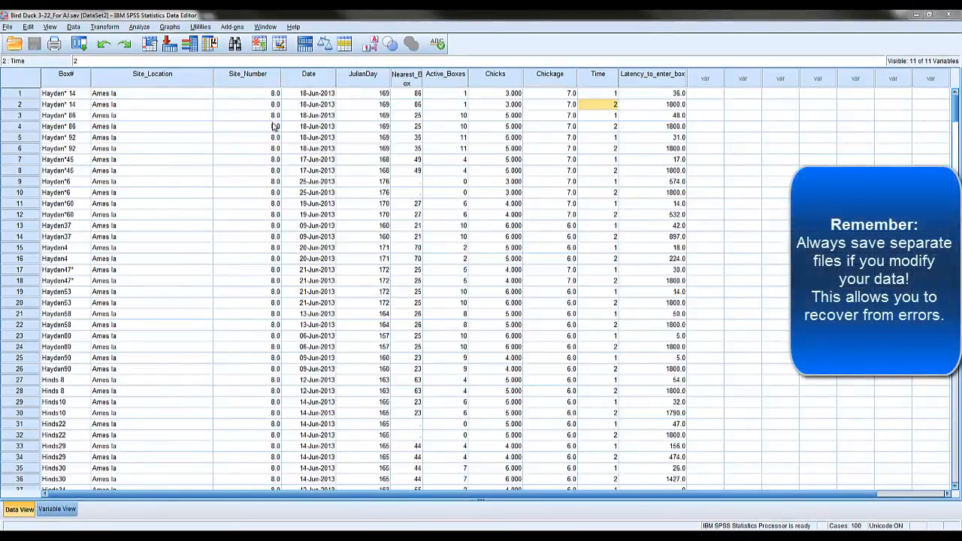
left_click(8, 27)
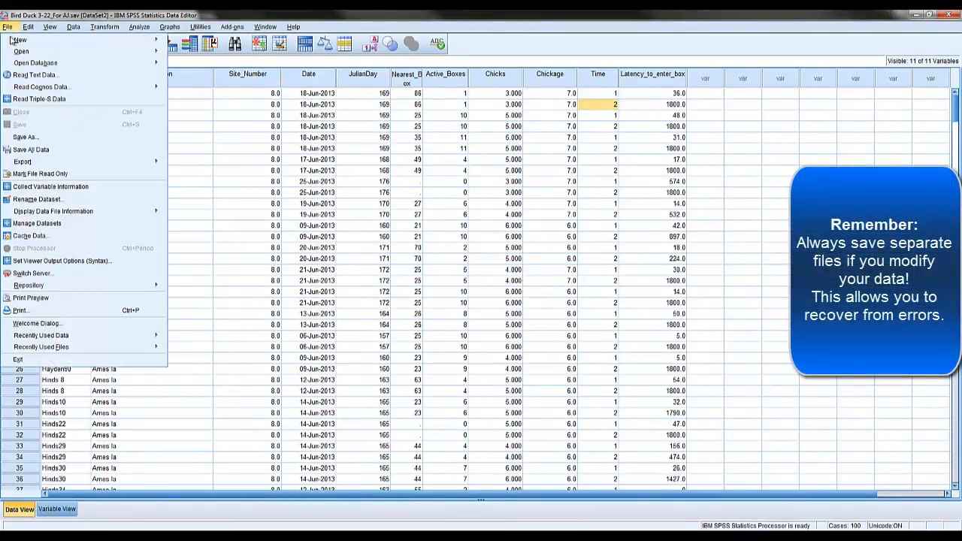
left_click(30, 138)
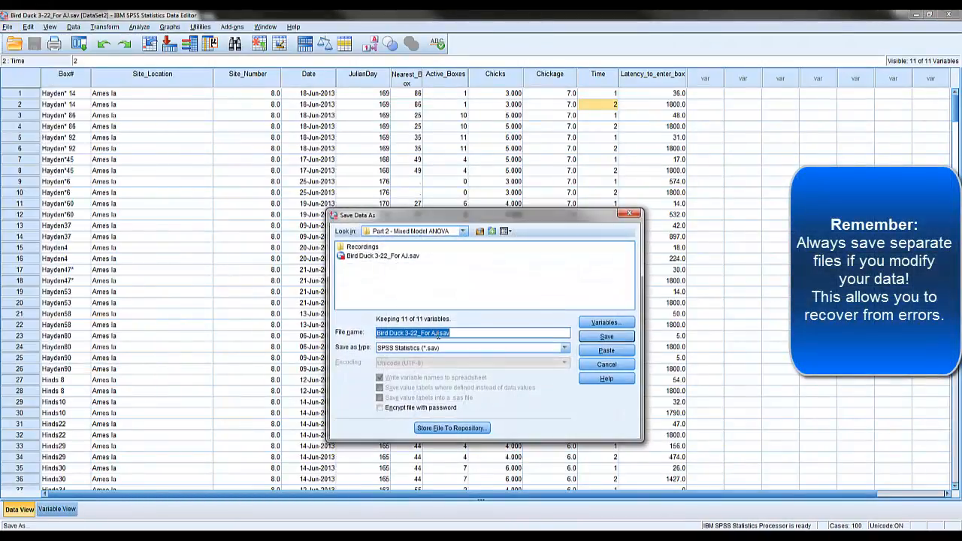
left_click(439, 333)
type("Long")
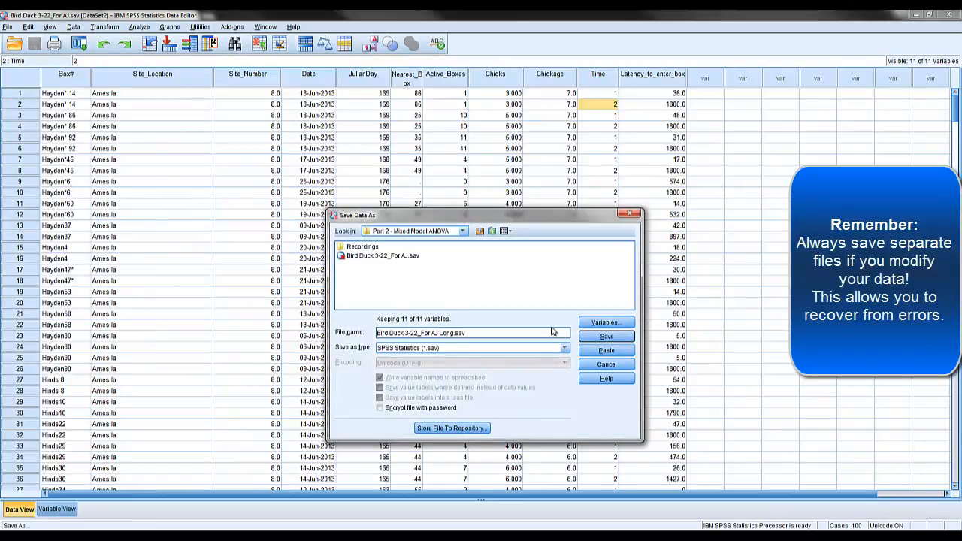
left_click(606, 336)
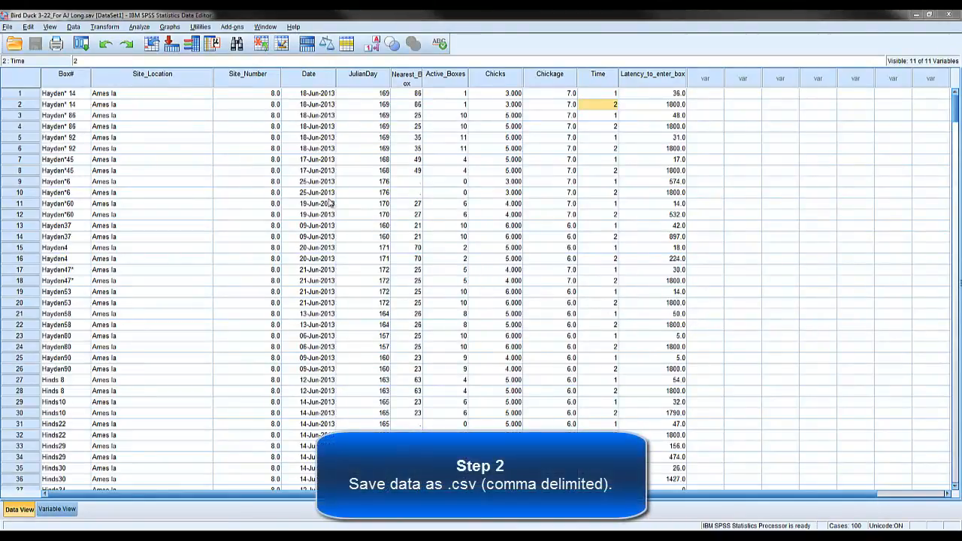
Step: Save the long-format data as the comma-delimited file Bird Duck 3-22_For AJ Long.csv
left_click(8, 27)
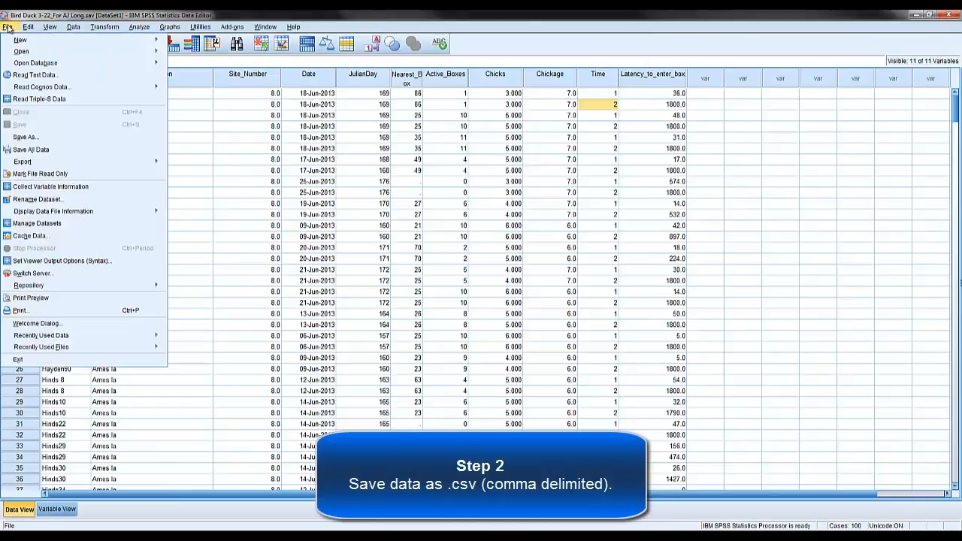
left_click(36, 137)
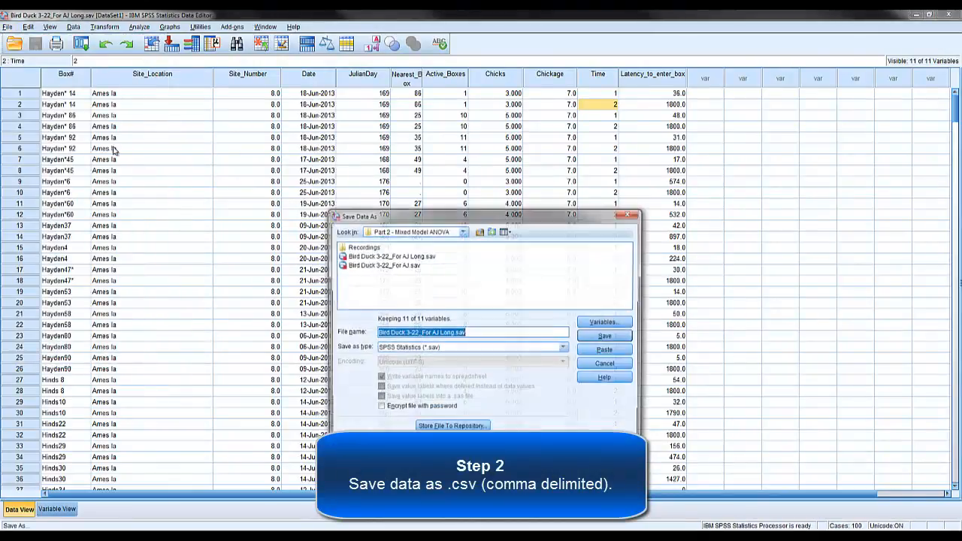
left_click(566, 348)
left_click(421, 422)
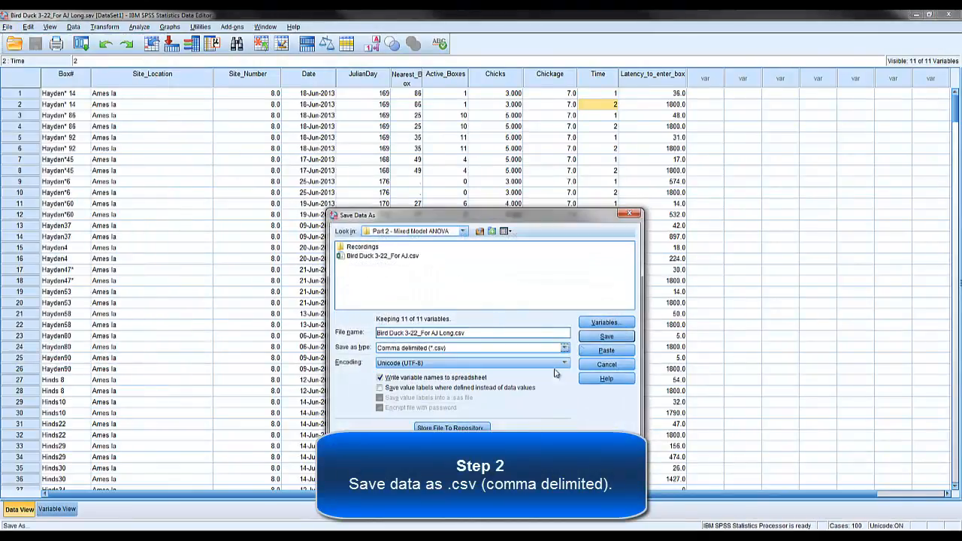
left_click(605, 337)
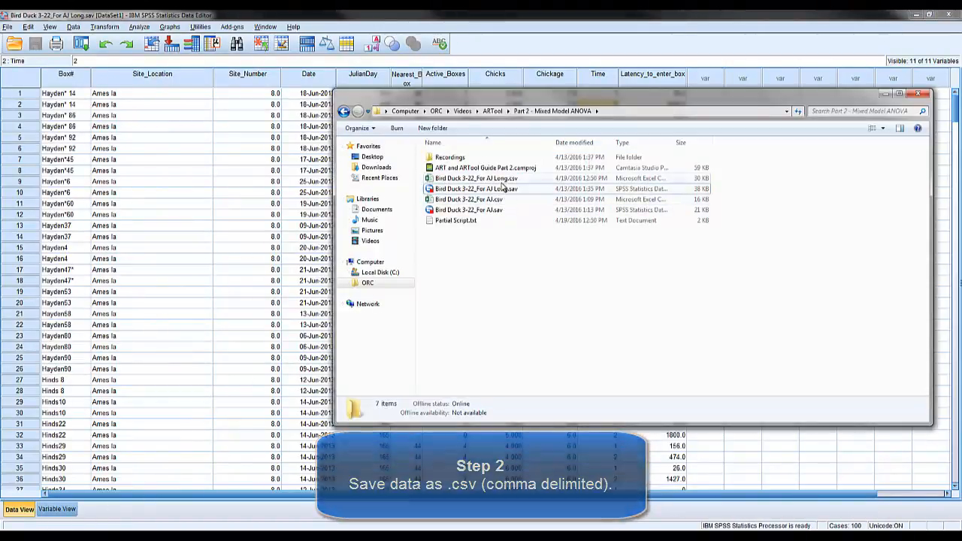
double_click(500, 179)
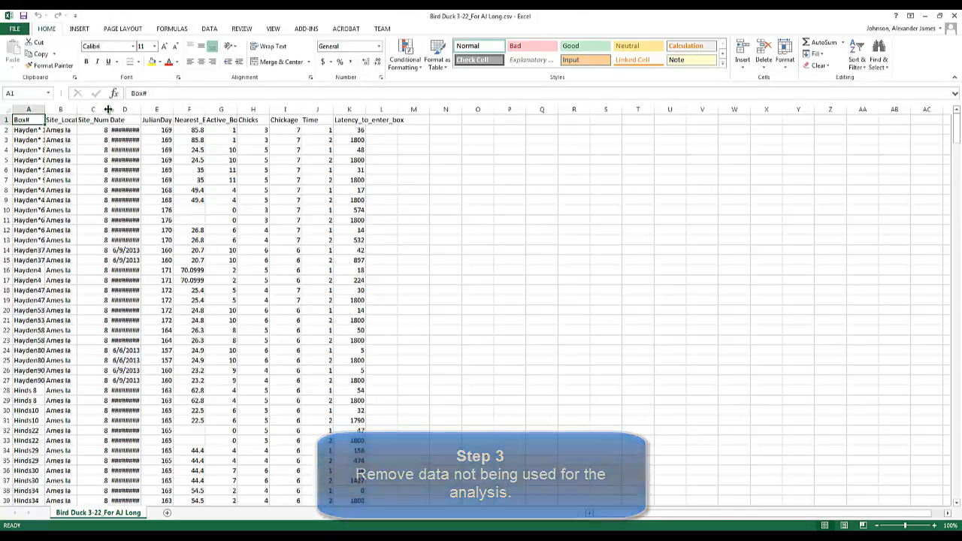
left_click_drag(104, 111, 299, 109)
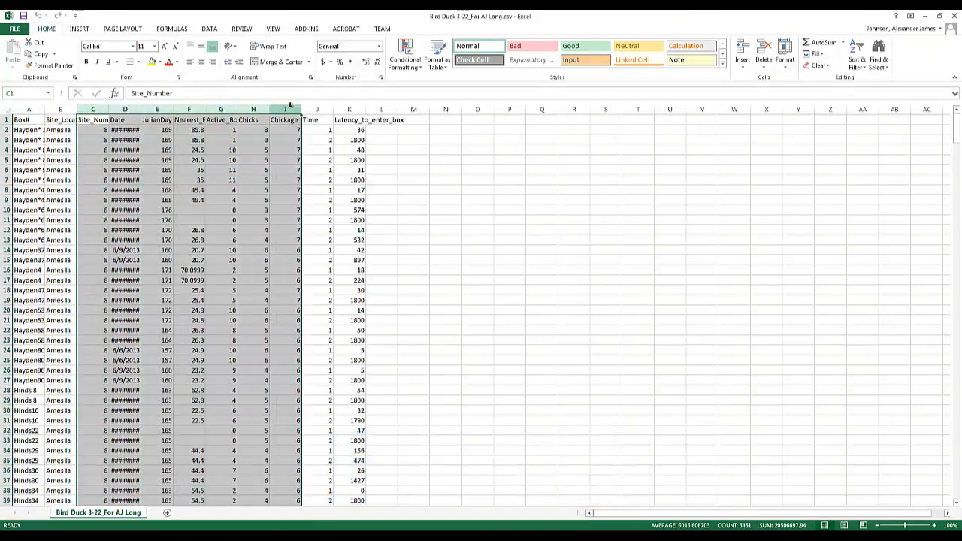
left_click(762, 54)
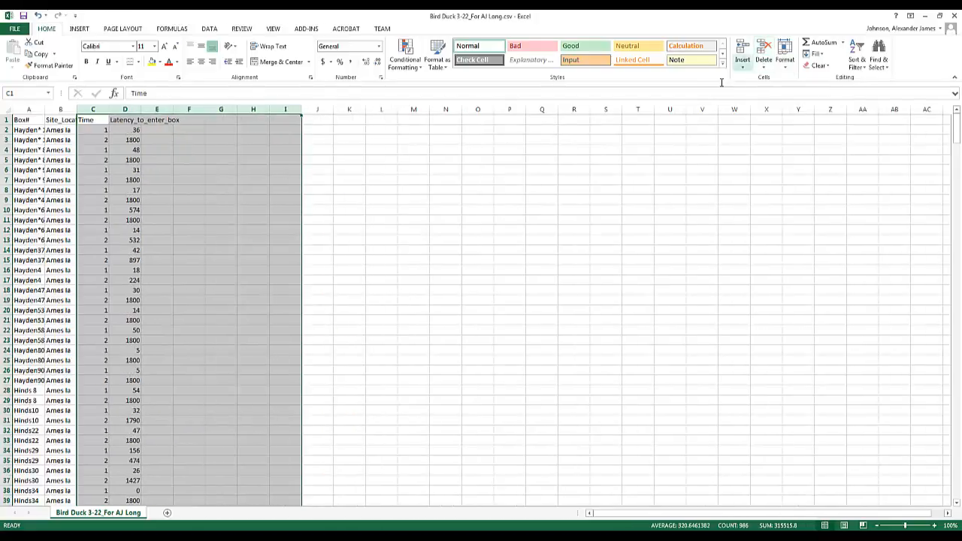
left_click(425, 259)
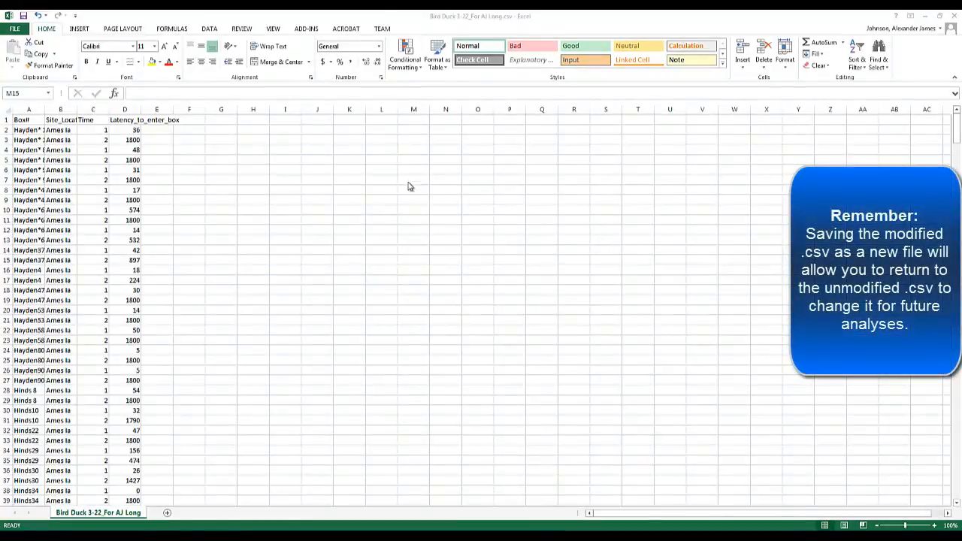
Step: Save the trimmed sheet as a new comma-delimited CSV file named Location and time on latency, keeping the CSV format
left_click(14, 30)
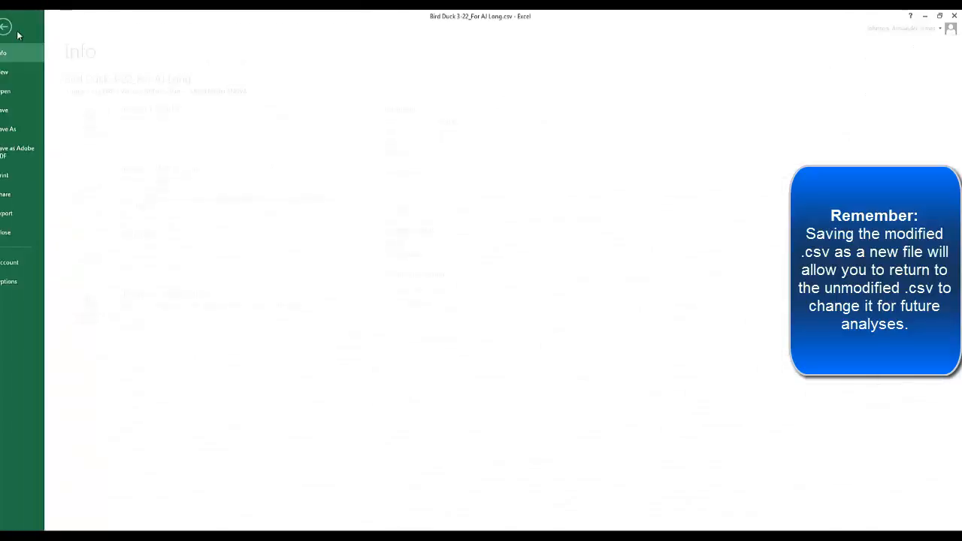
left_click(33, 129)
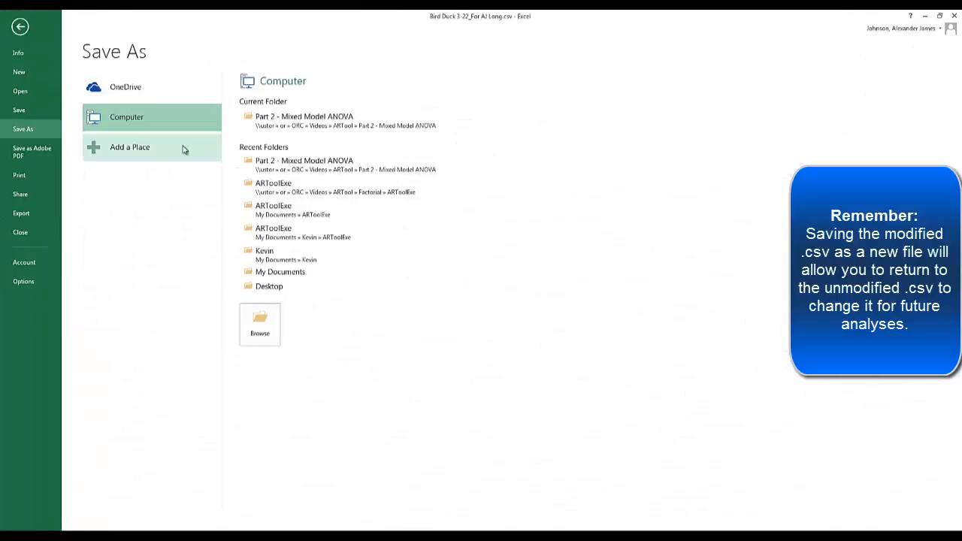
left_click(287, 129)
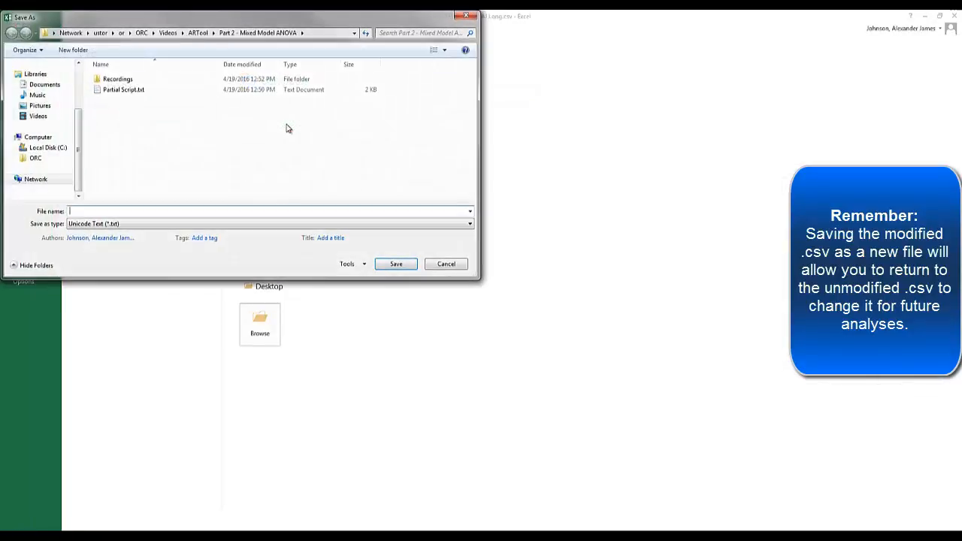
left_click(255, 228)
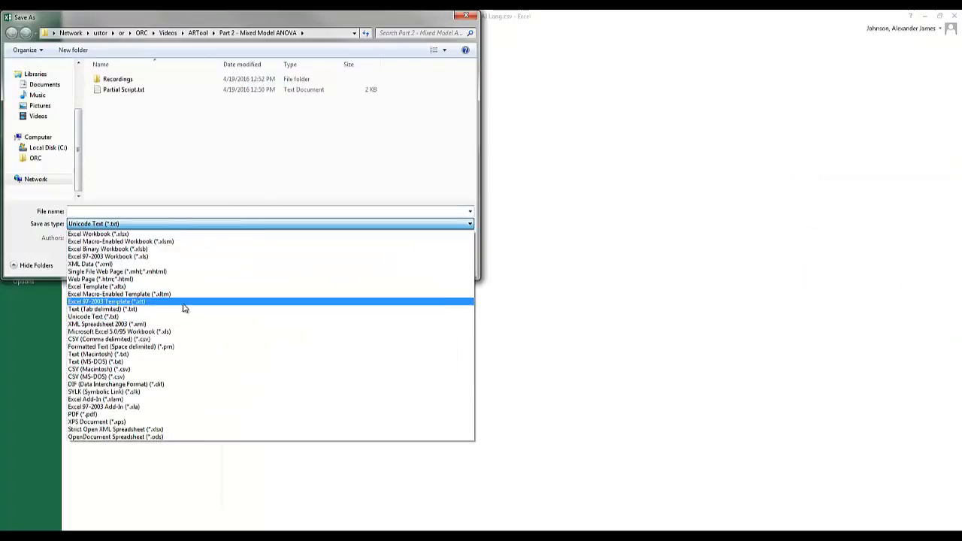
left_click(158, 339)
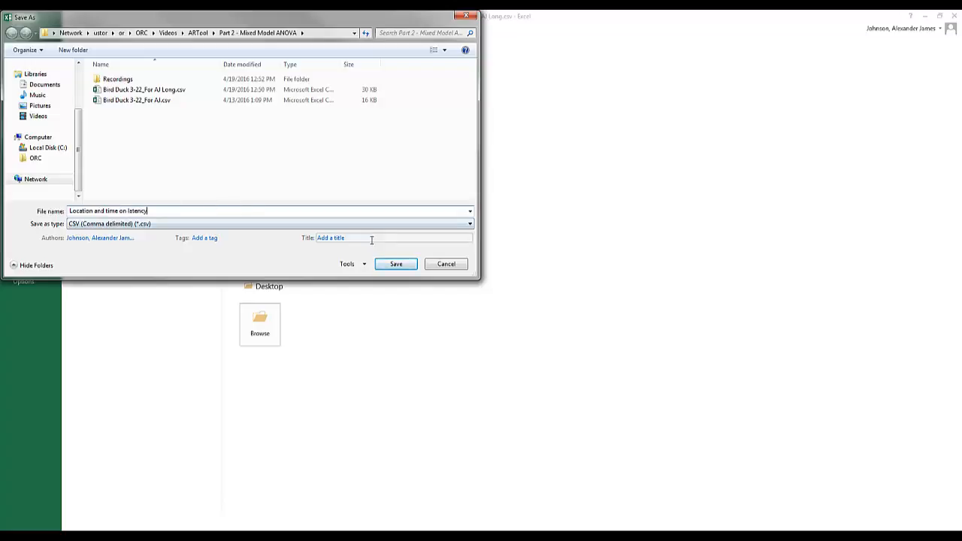
left_click(396, 267)
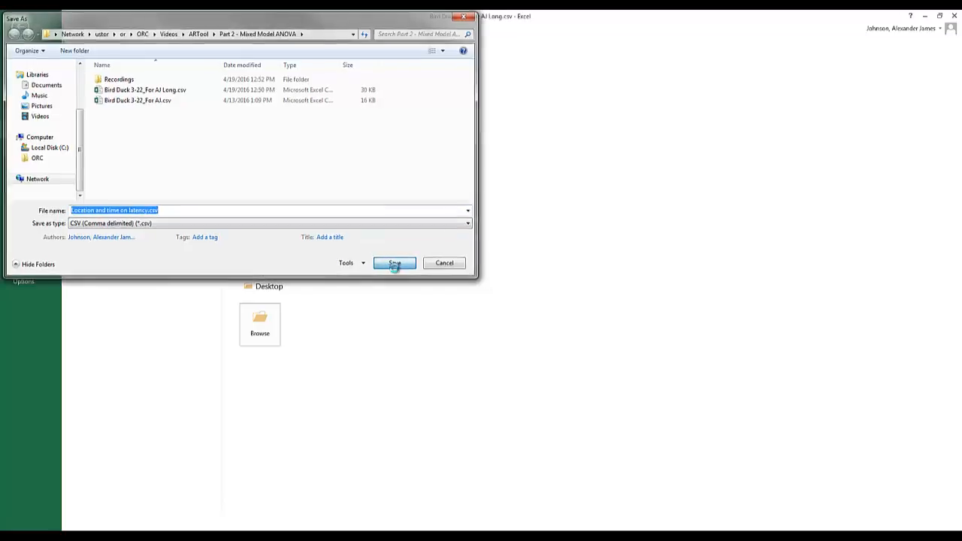
left_click(442, 304)
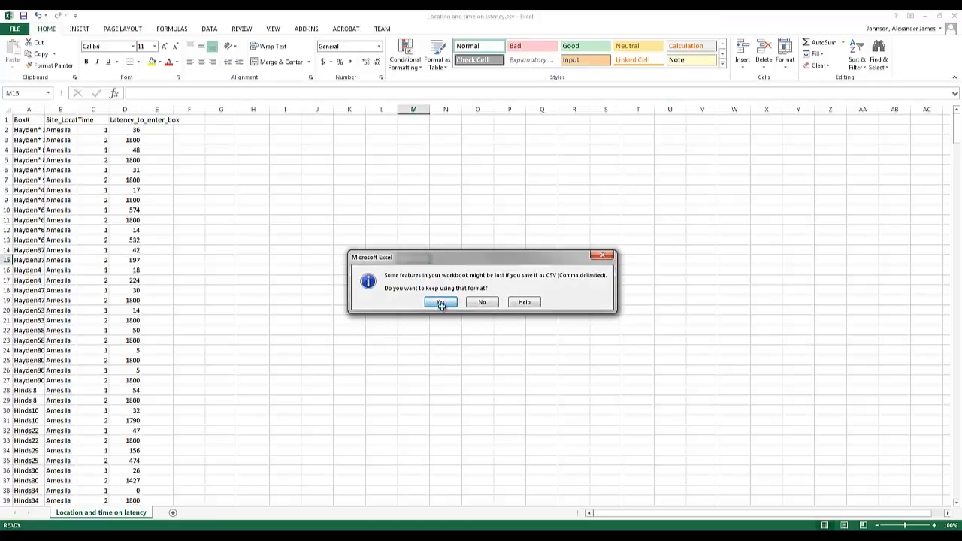
Step: Close the CSV file, launch ARTool.exe from the ARToolExe folder and set its data directory to Part 2 - Mixed Model ANOVA
key("alt+Tab")
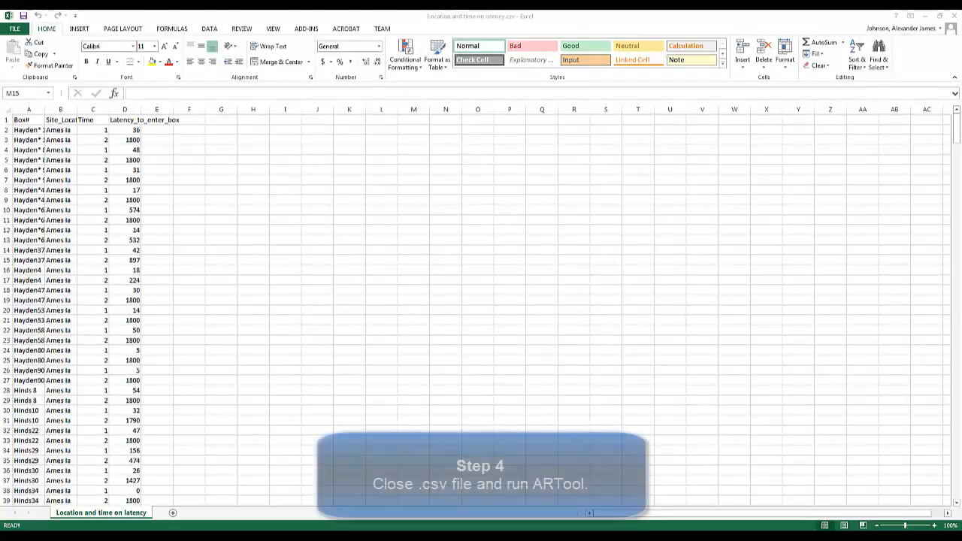
left_click(953, 22)
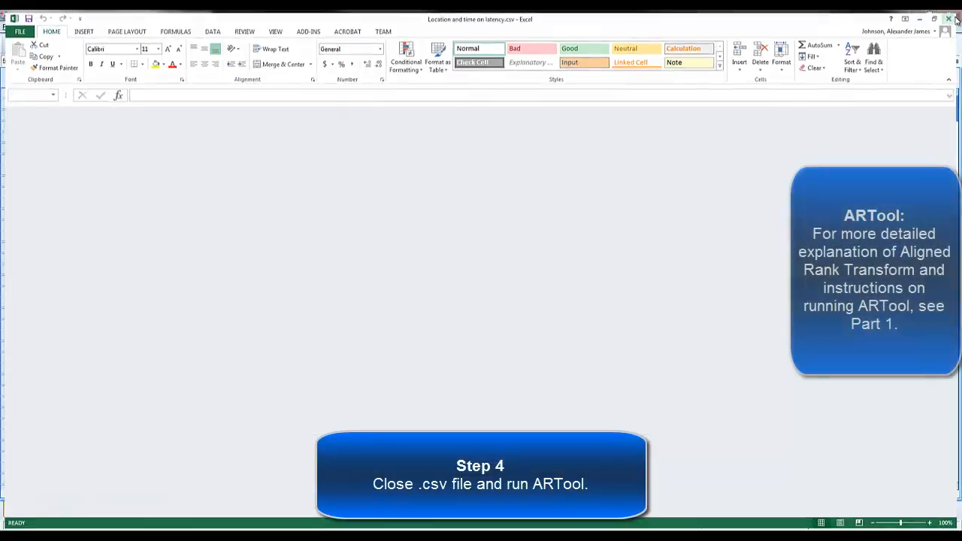
double_click(450, 168)
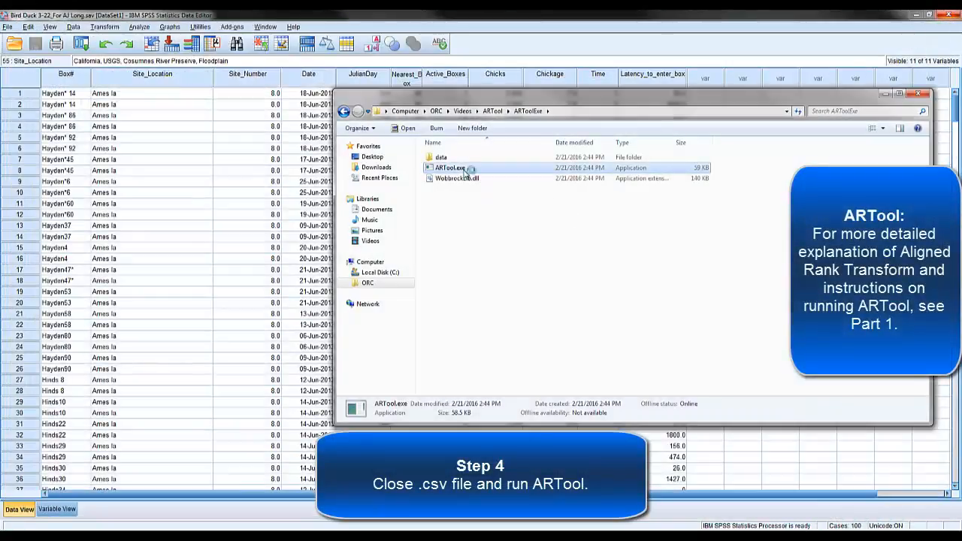
left_click(312, 168)
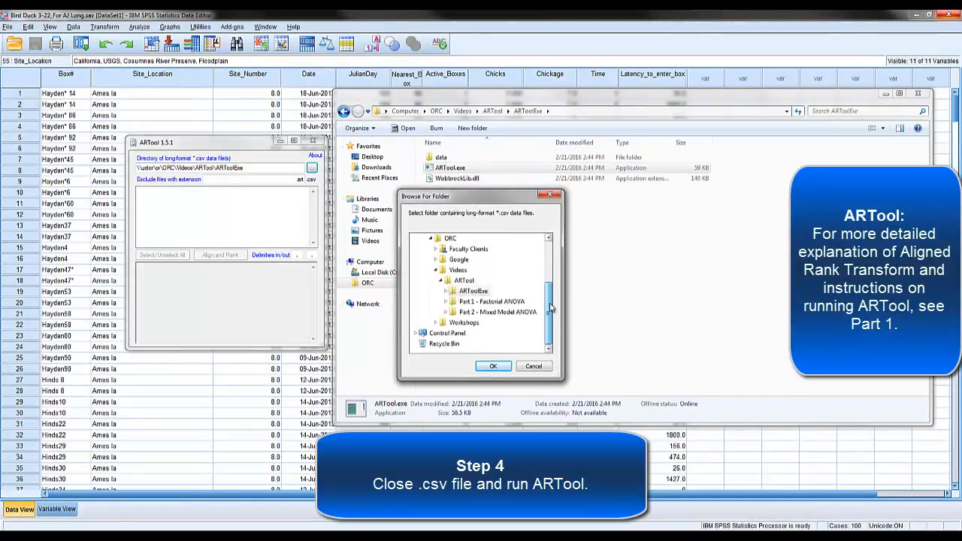
left_click(496, 312)
left_click(497, 366)
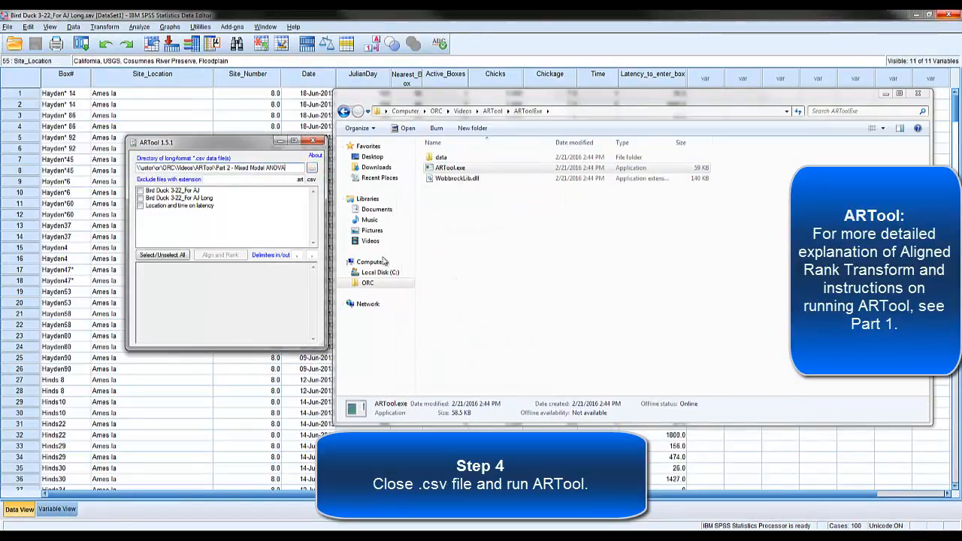
Step: Align and rank only the Location and time on latency file, and close ARTool
left_click(150, 208)
left_click(149, 208)
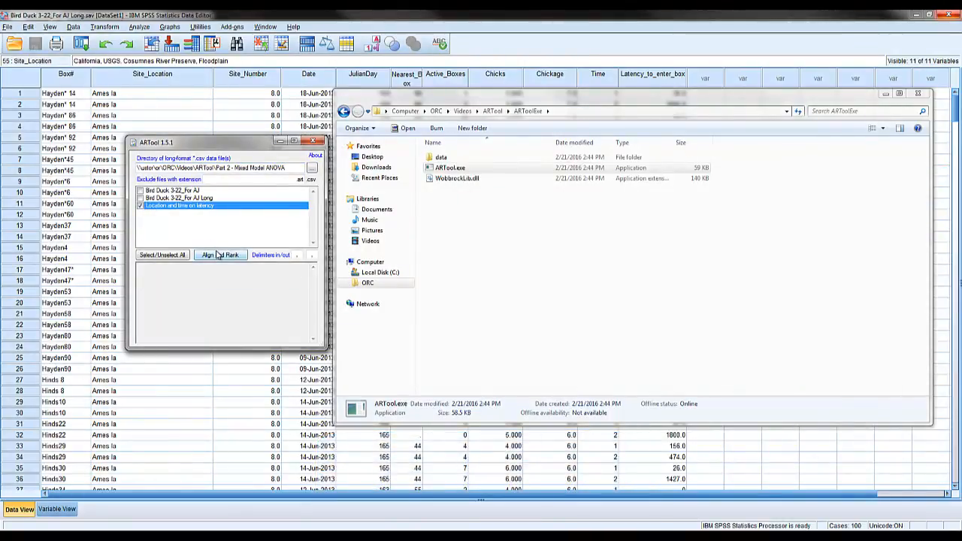
left_click(218, 256)
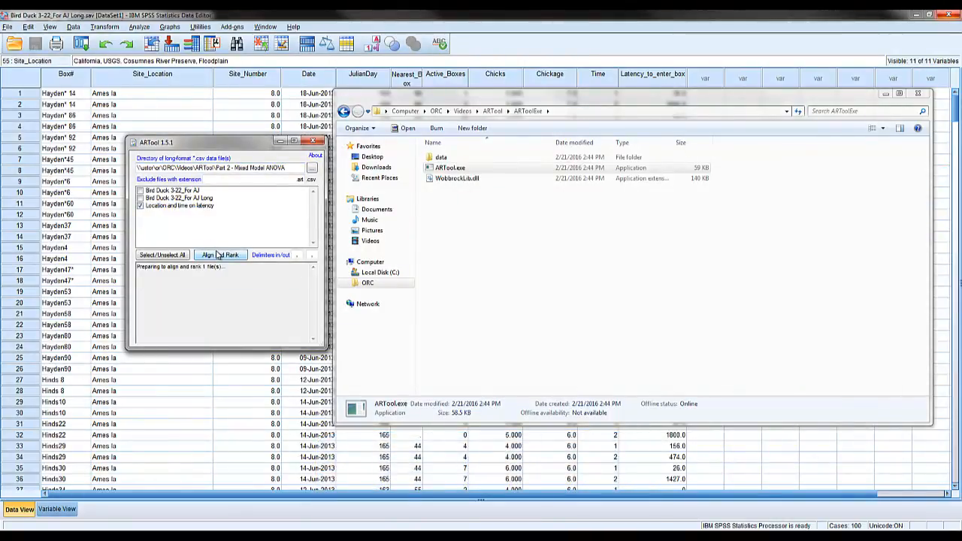
left_click(313, 141)
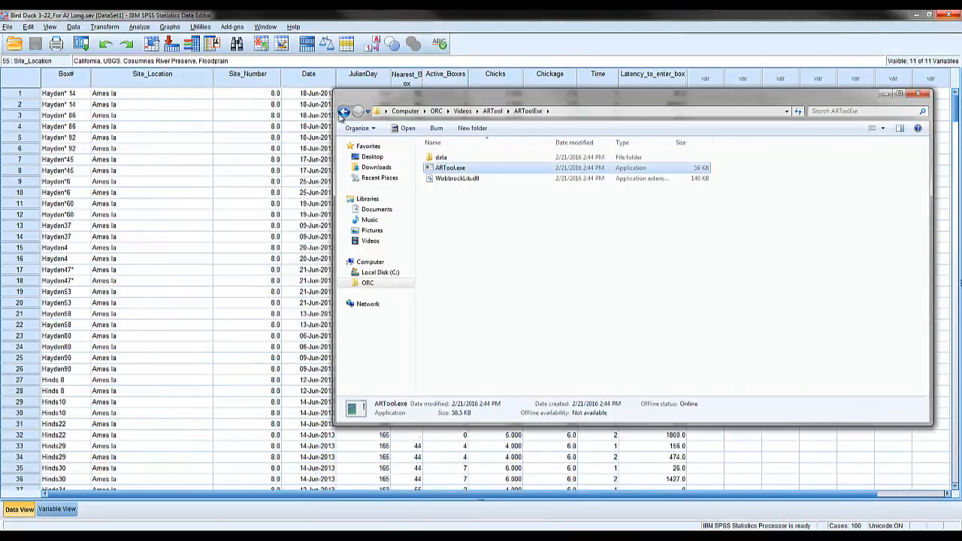
Step: Open Location and time on latency.art.csv from the Part 2 - Mixed Model ANOVA folder, examine its aligned and ranked columns, and close it
left_click(343, 111)
left_click(343, 111)
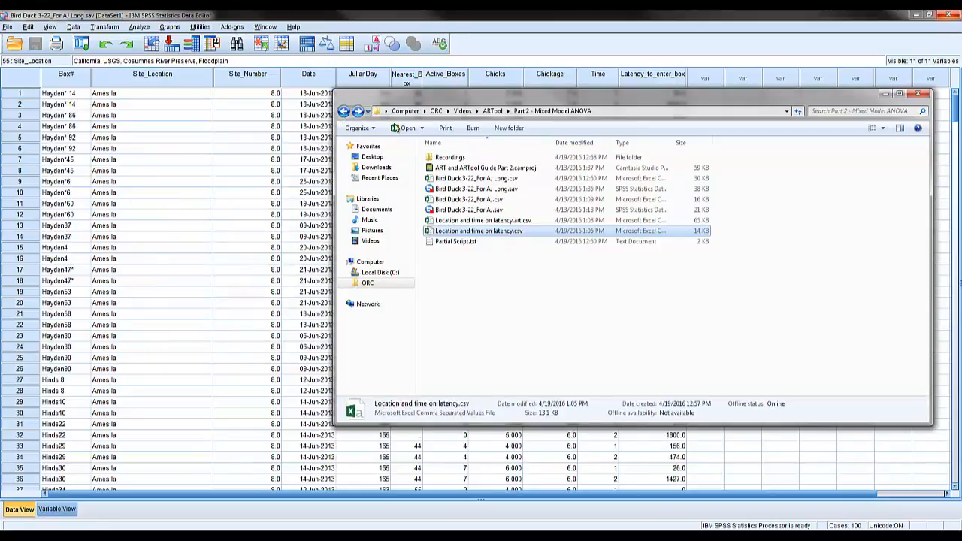
double_click(510, 220)
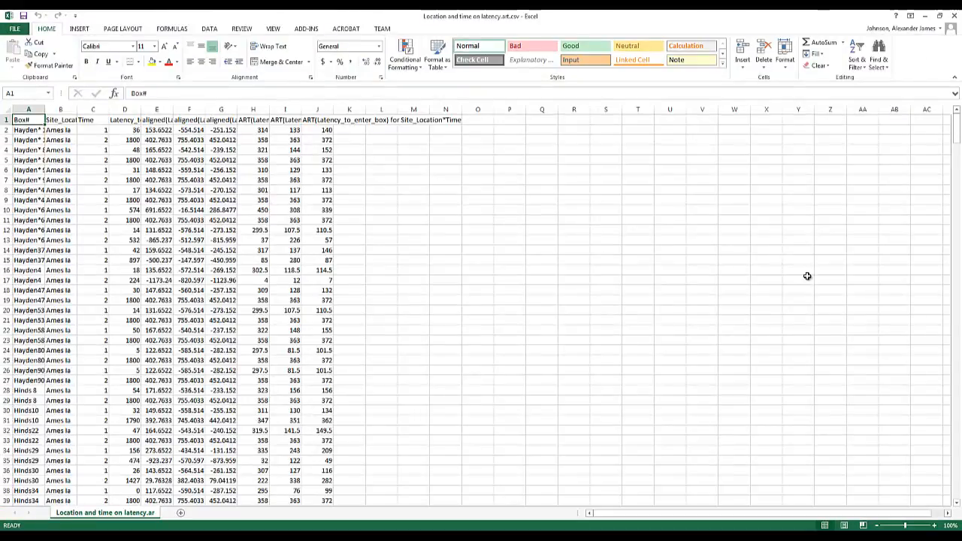
key("alt+Tab")
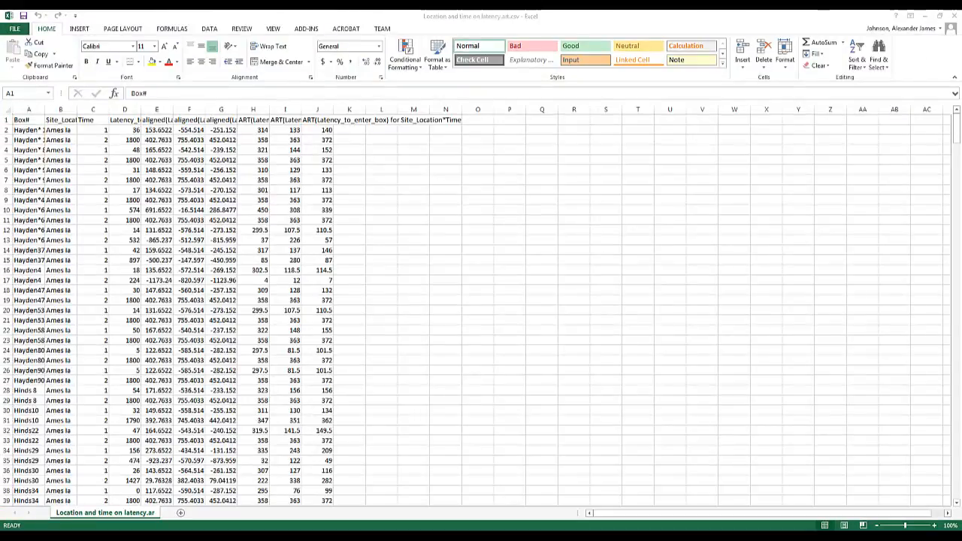
left_click(953, 15)
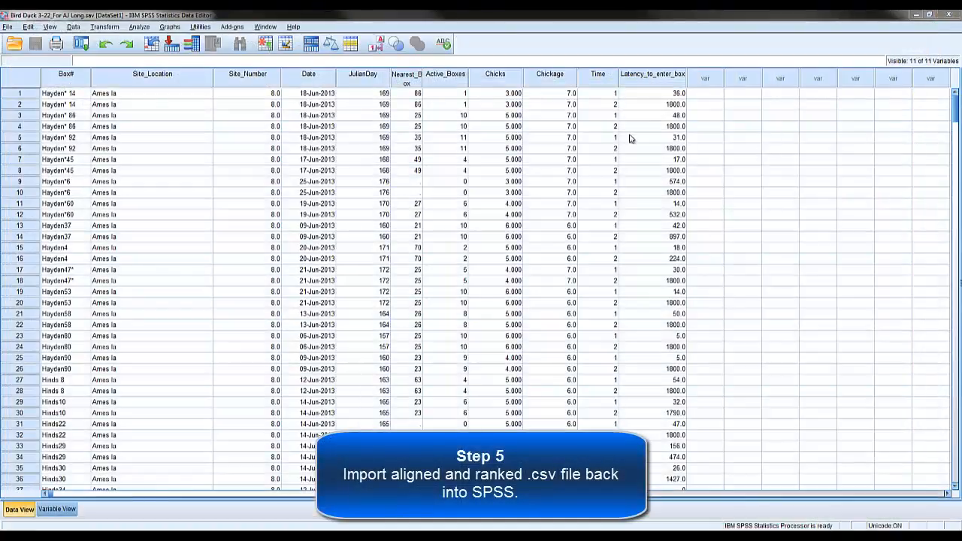
Step: Open the text data file Location and time on latency.art.csv in SPSS for import
left_click(13, 43)
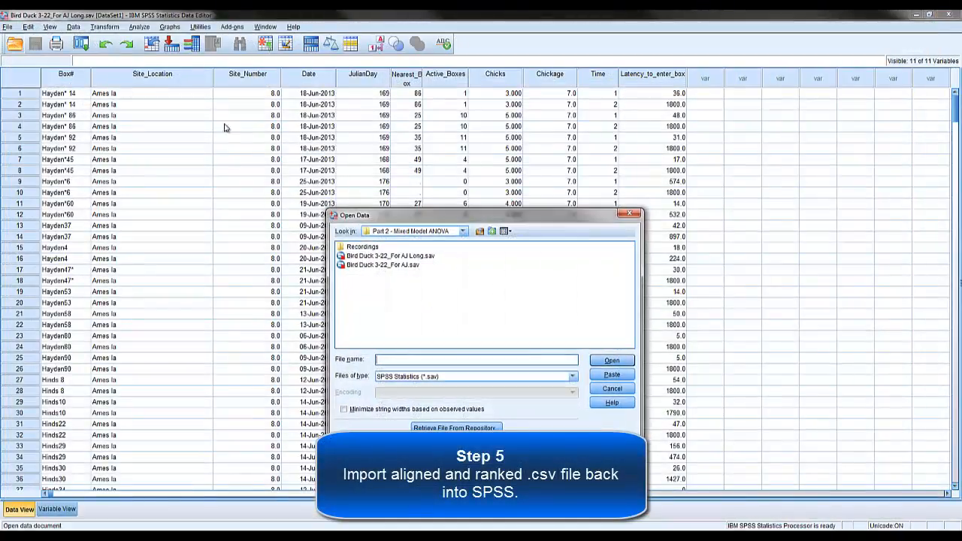
left_click(573, 377)
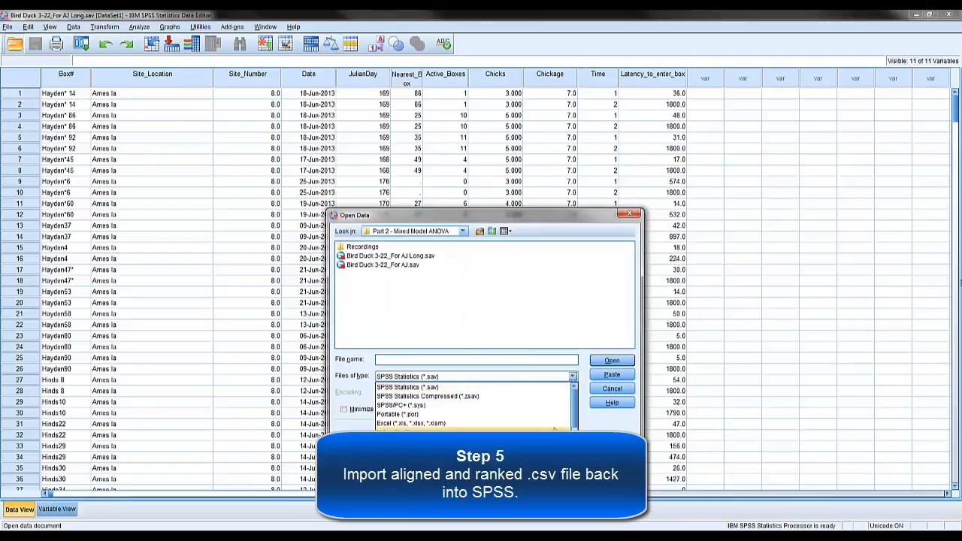
left_click_drag(576, 425, 576, 445)
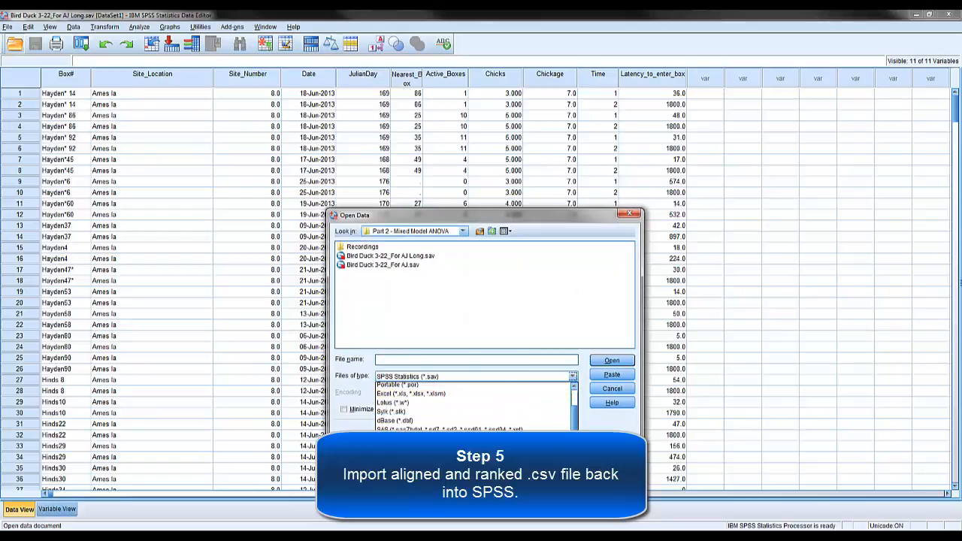
left_click(459, 450)
left_click(435, 275)
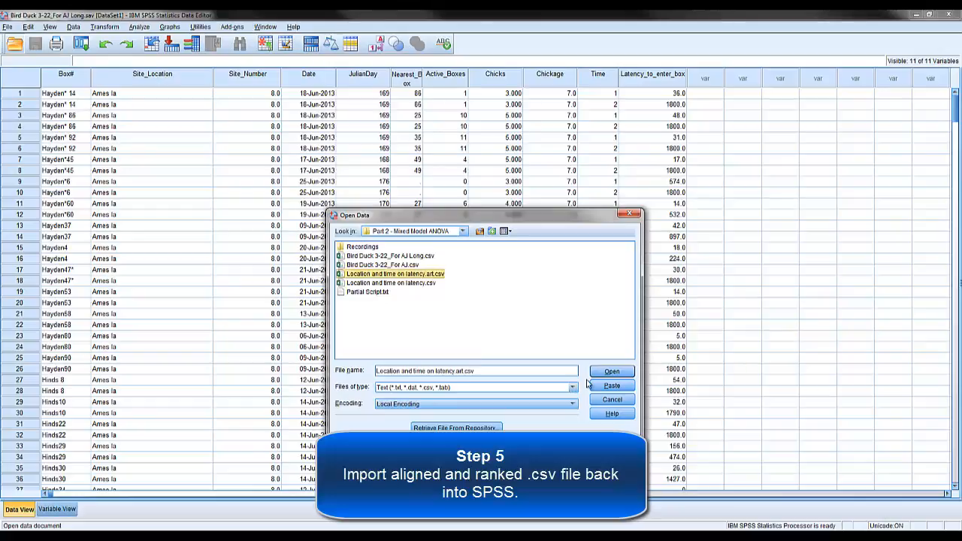
left_click(601, 373)
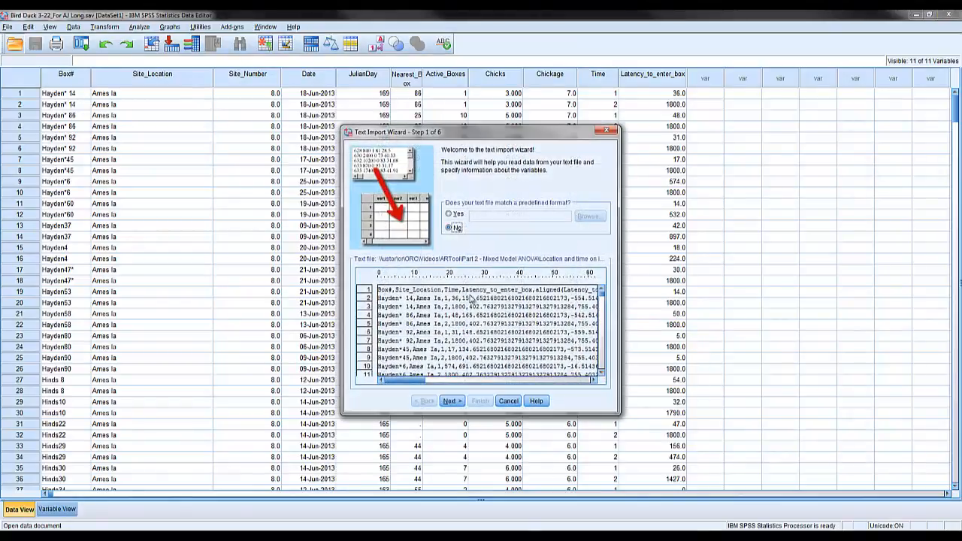
Step: Import the delimited file with variable names at the top and all cases, using only comma as the delimiter and accepting the corrected variable names
left_click(458, 400)
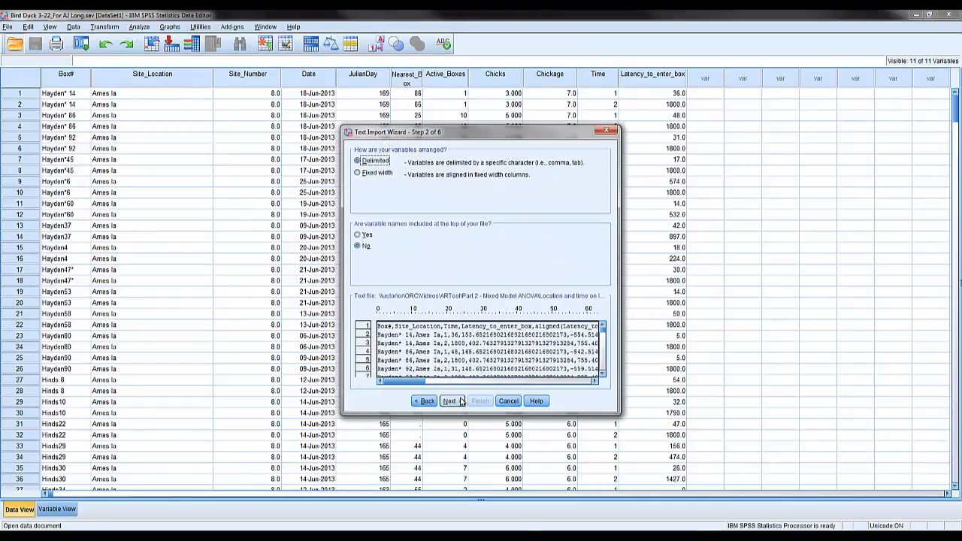
left_click(368, 235)
left_click(453, 401)
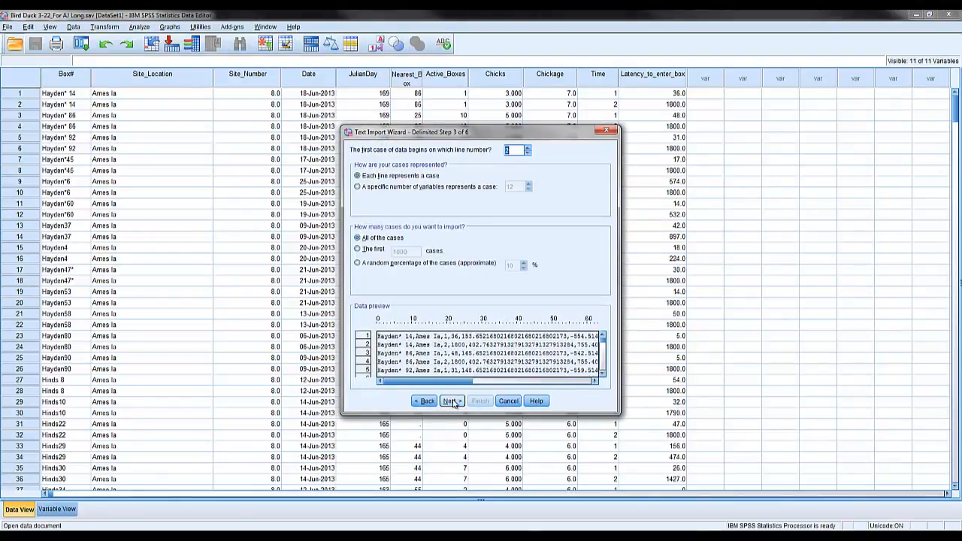
left_click(451, 401)
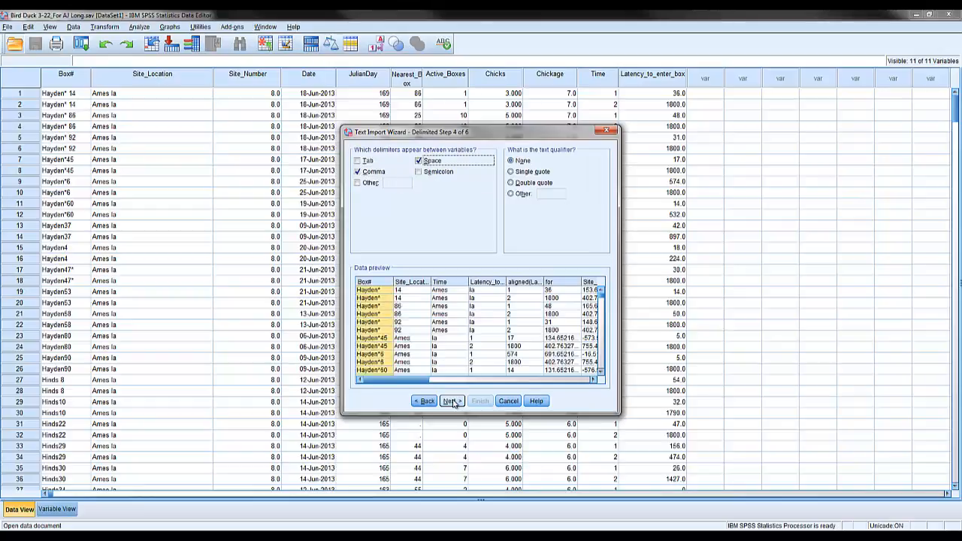
left_click(433, 164)
left_click(453, 401)
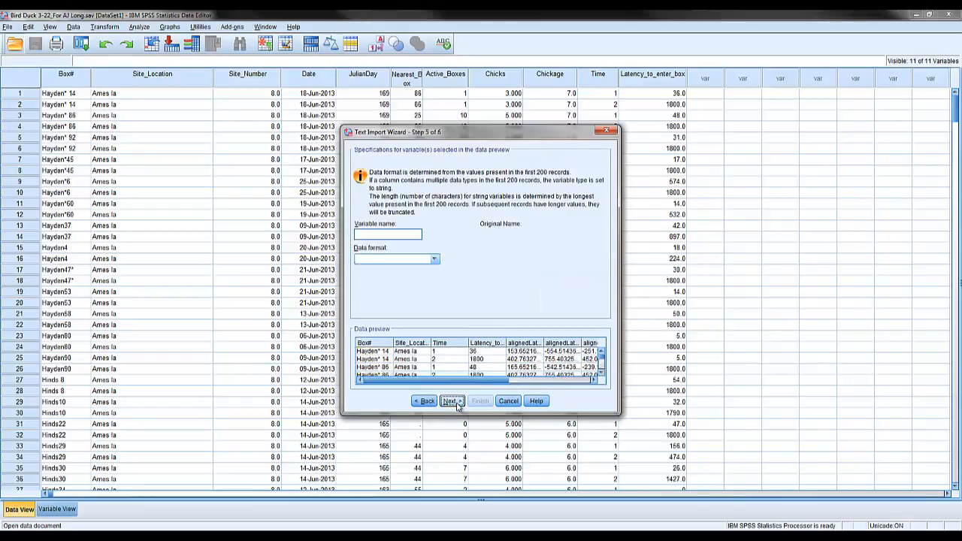
left_click(480, 288)
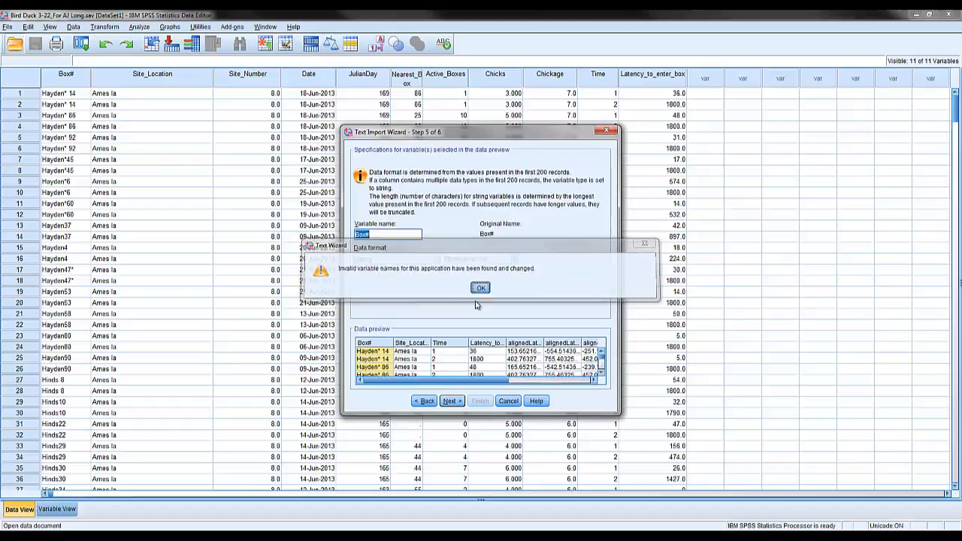
left_click(450, 402)
left_click(478, 401)
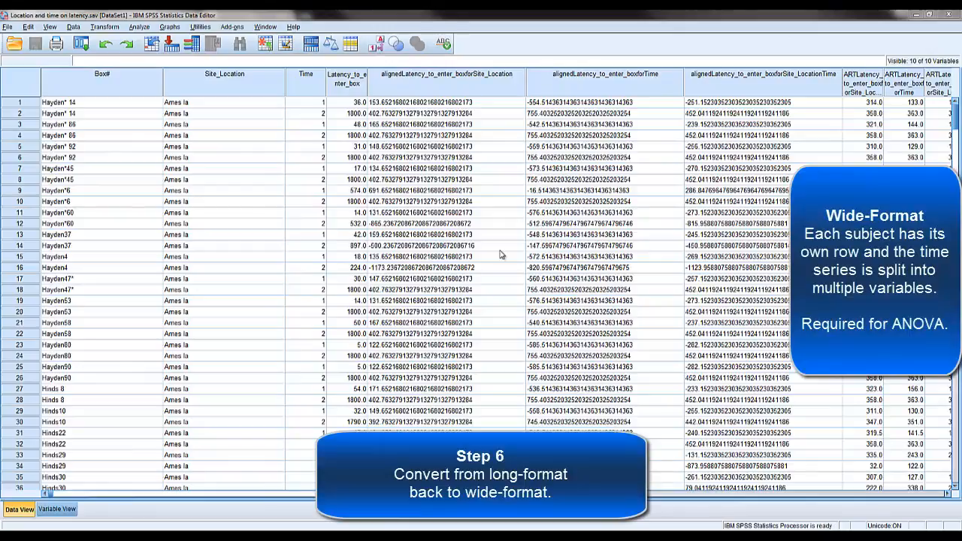
Step: Begin restructuring selected cases into variables, using Box# as the identifier variable
left_click(79, 27)
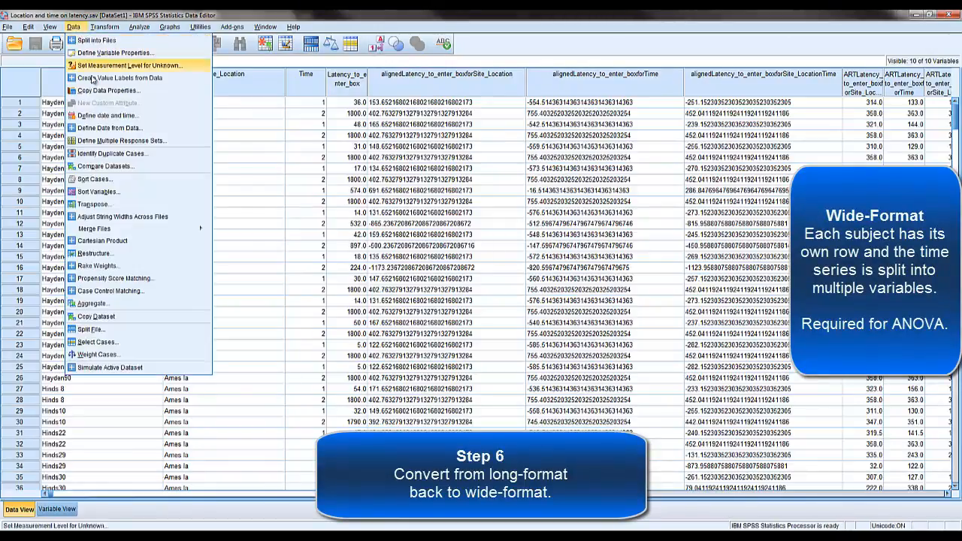
left_click(111, 253)
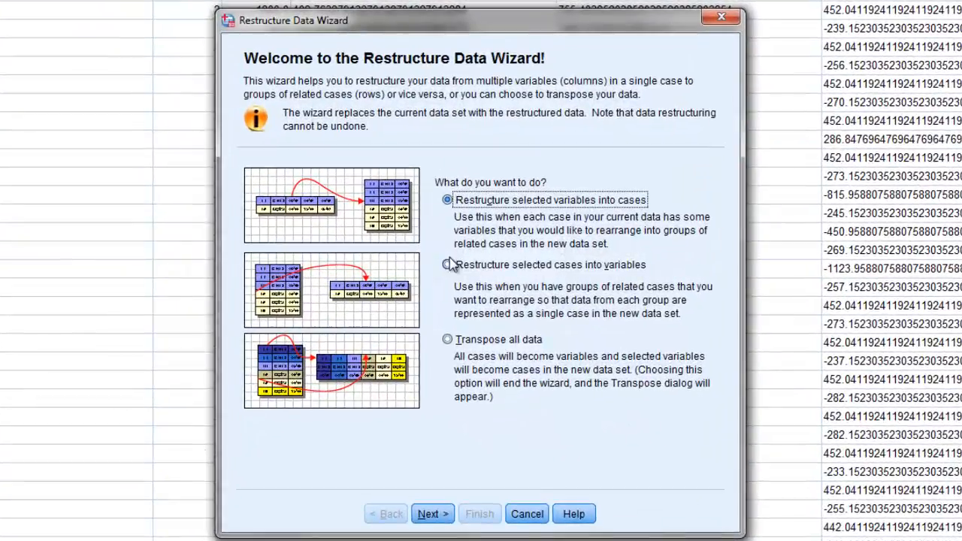
left_click(448, 265)
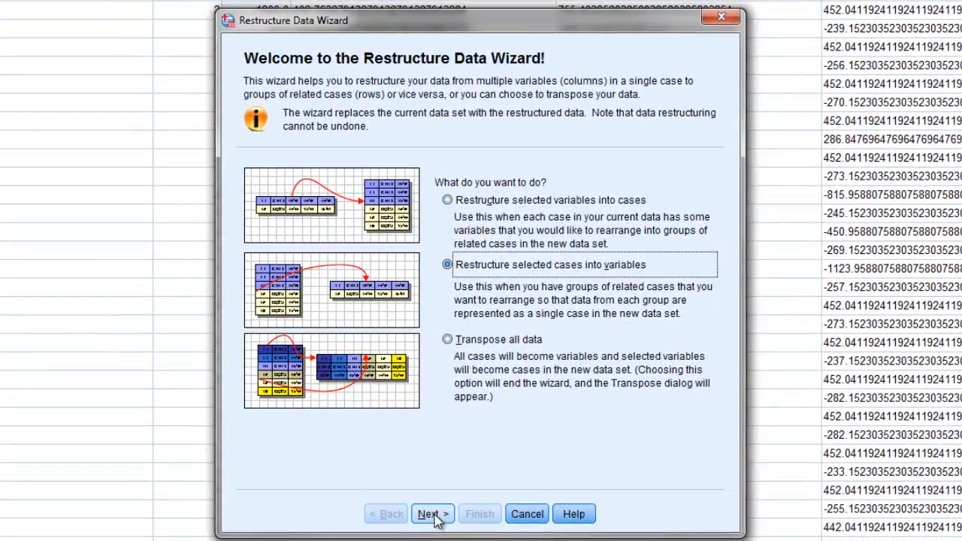
left_click(433, 515)
left_click(483, 296)
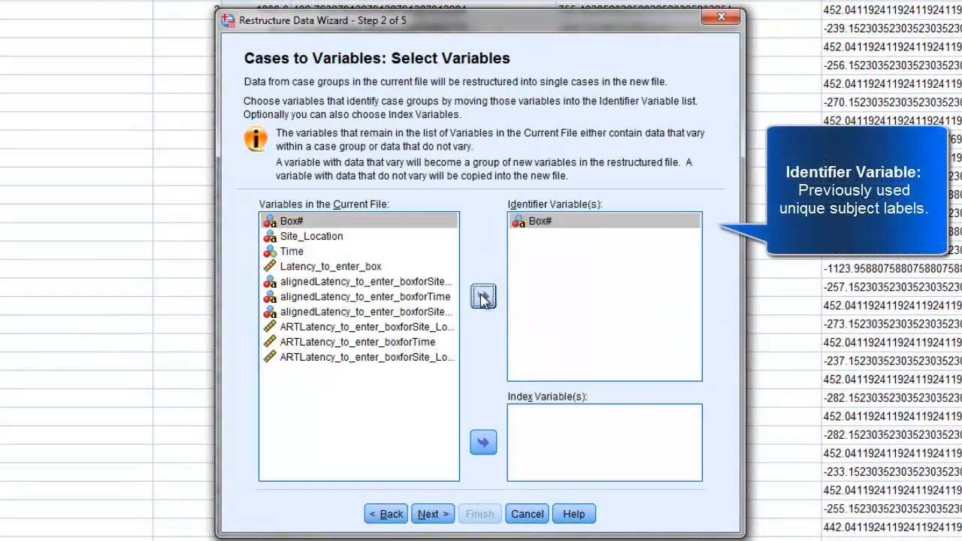
left_click(432, 514)
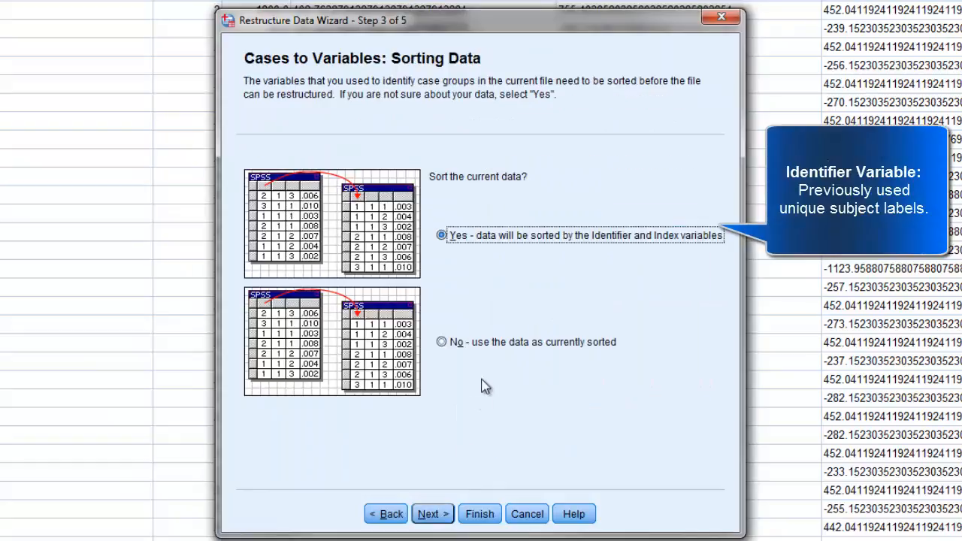
Step: Finish the cases-to-variables restructure using the data as currently sorted and grouping by original variable, restructure the data now, and save the dataset
left_click(485, 344)
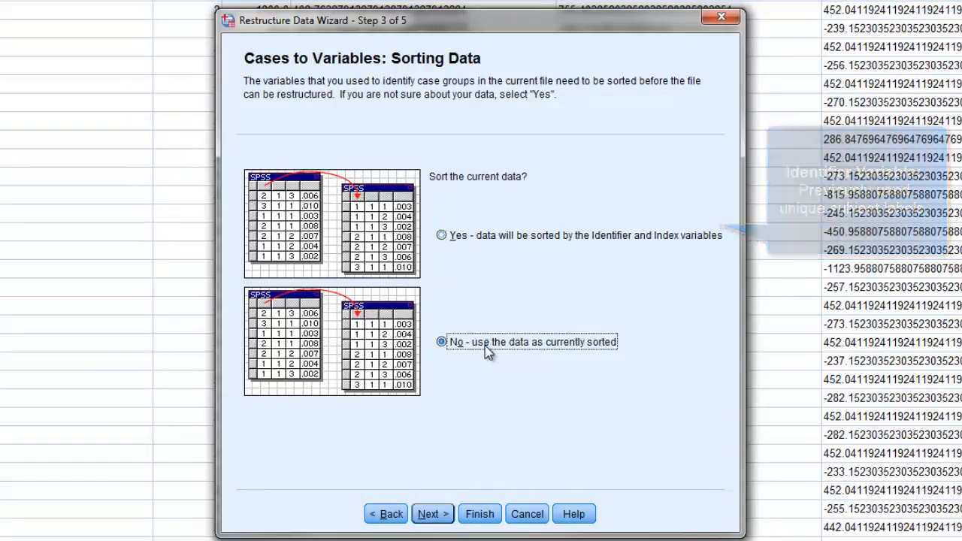
left_click(440, 517)
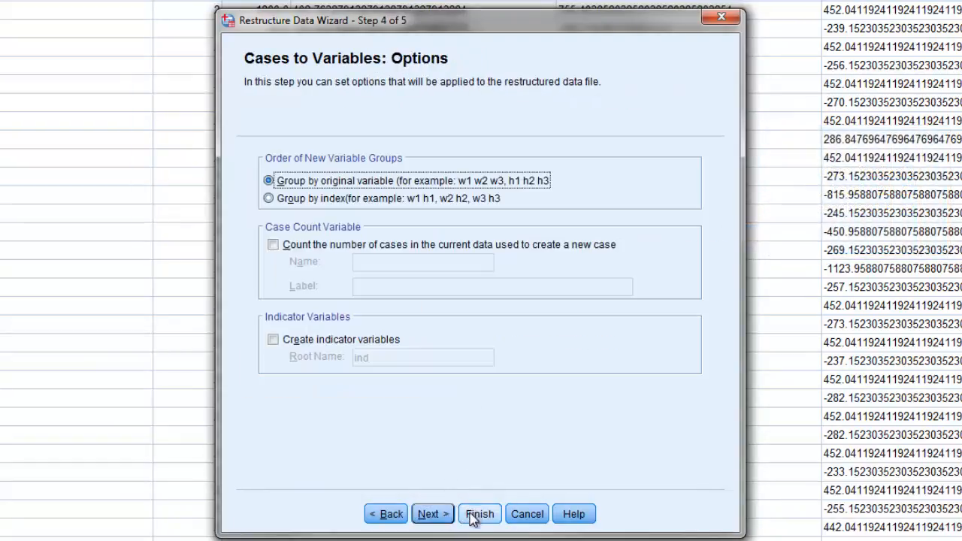
left_click(445, 517)
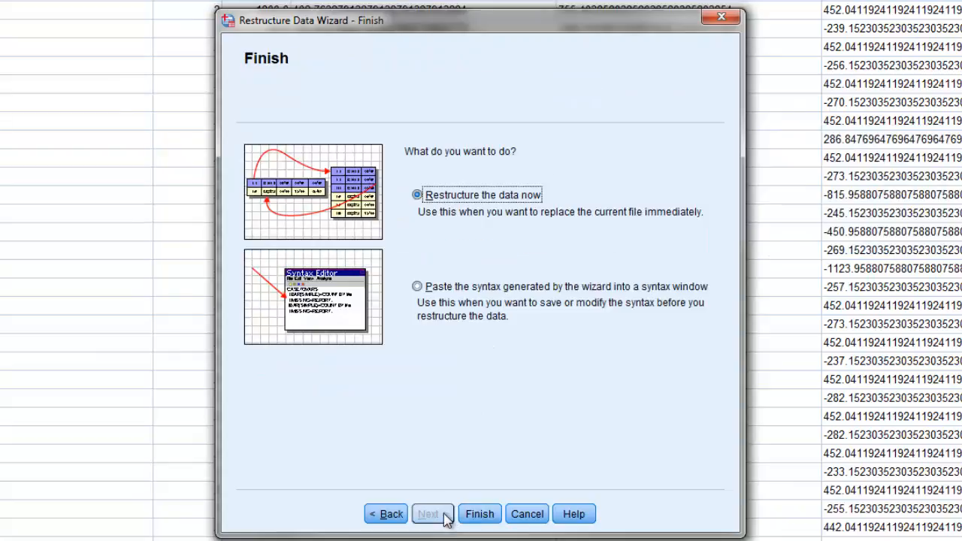
left_click(487, 514)
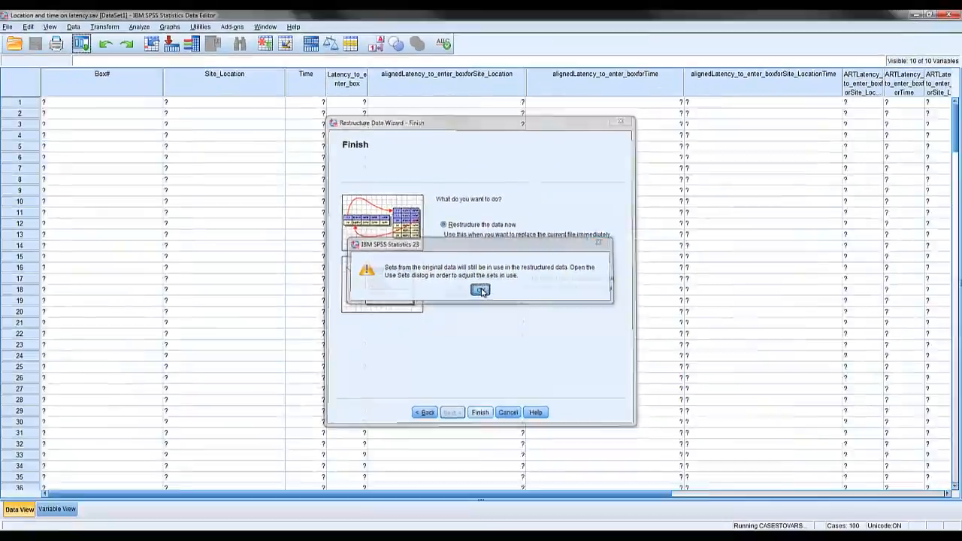
key("ctrl+s")
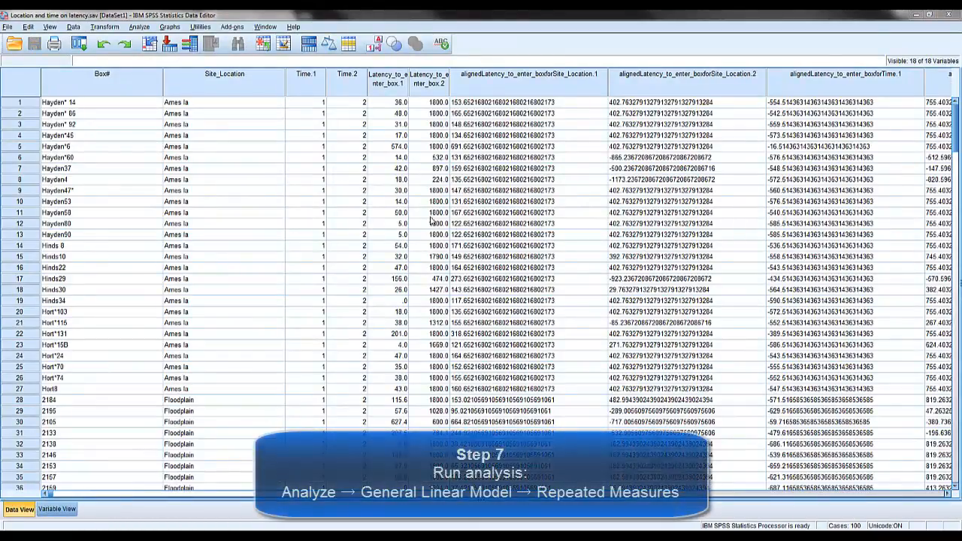
Step: Start a General Linear Model Repeated Measures analysis and define the within-subject factor Time with 2 levels
left_click(137, 27)
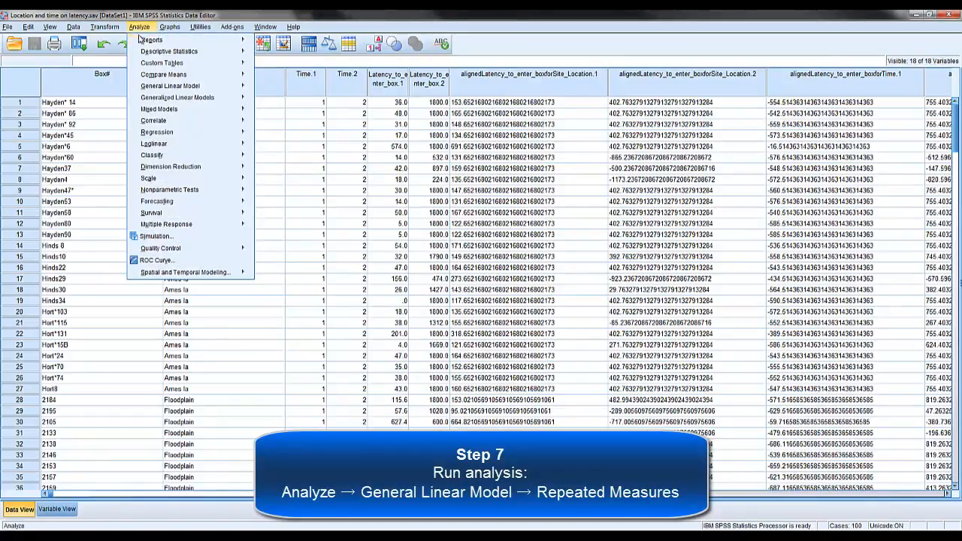
mouse_move(238, 86)
left_click(293, 112)
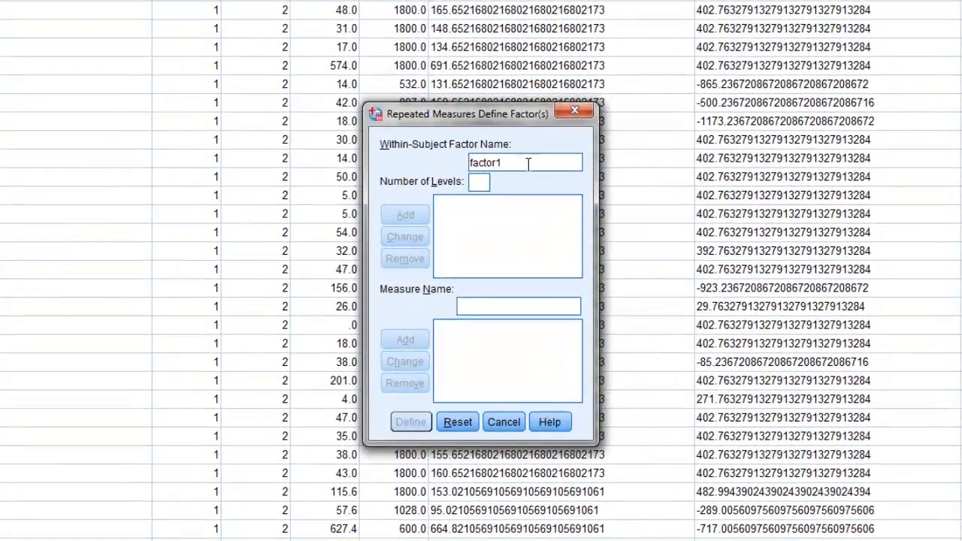
double_click(528, 164)
type("Time")
left_click(481, 184)
type("2")
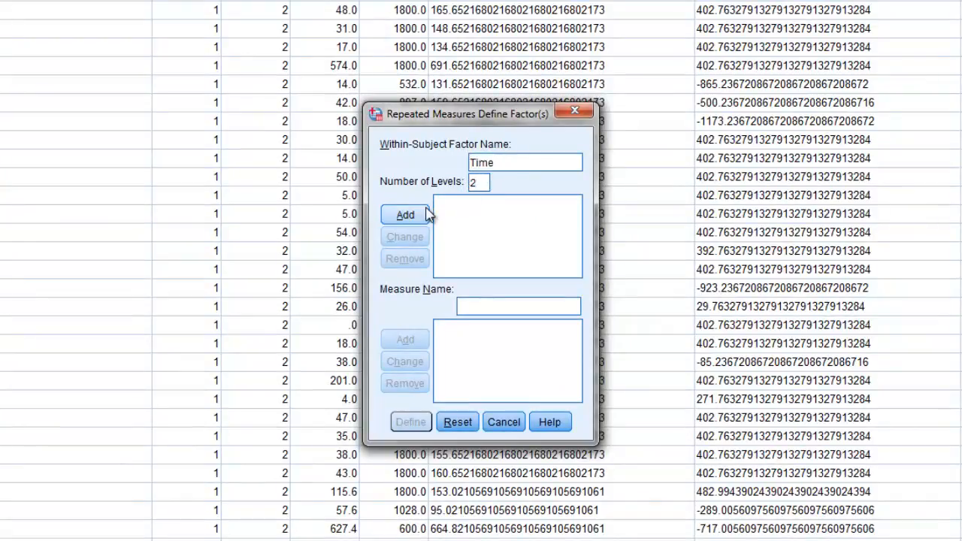
left_click(425, 215)
left_click(411, 422)
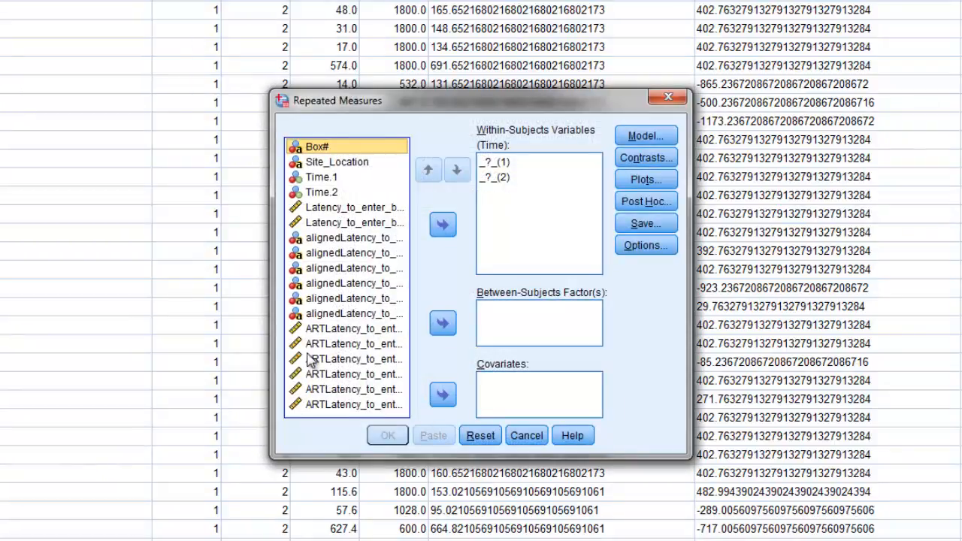
Step: Run the ANOVA with ARTLatency_to_enter_boxforSite_Location.1 and .2 as within-subjects variables and Site_Location as between-subjects factor, and review the Tests of Between-Subjects Effects
left_click_drag(269, 326, 54, 334)
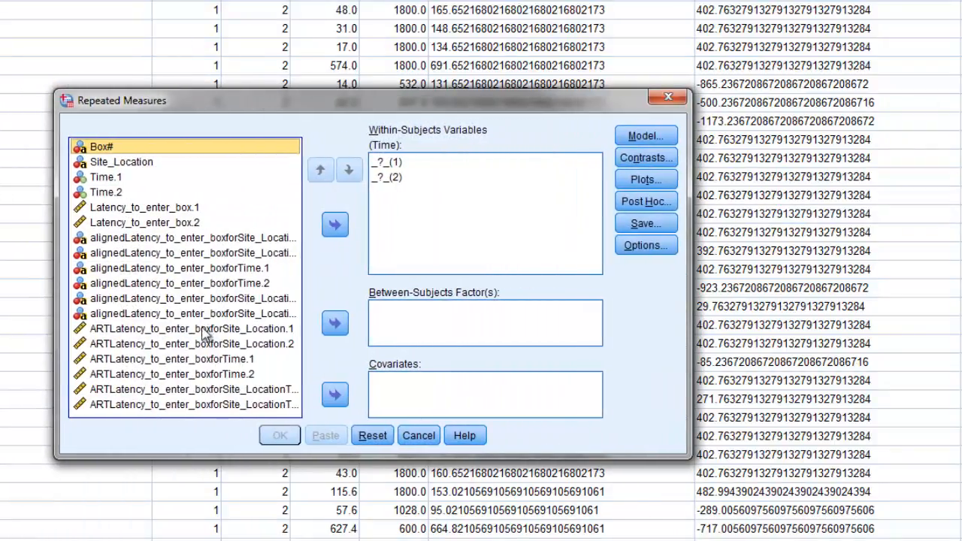
left_click(218, 330)
left_click(256, 346, "shift")
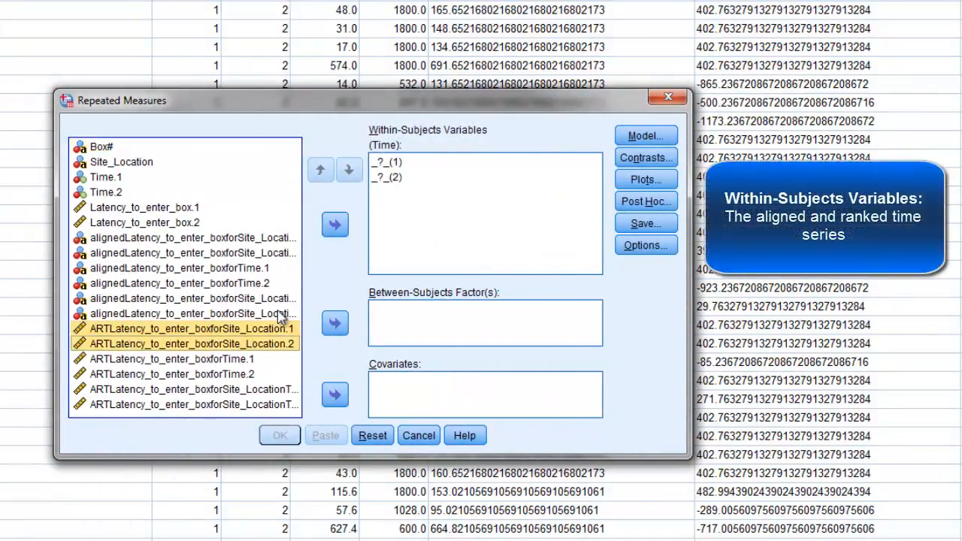
left_click(337, 229)
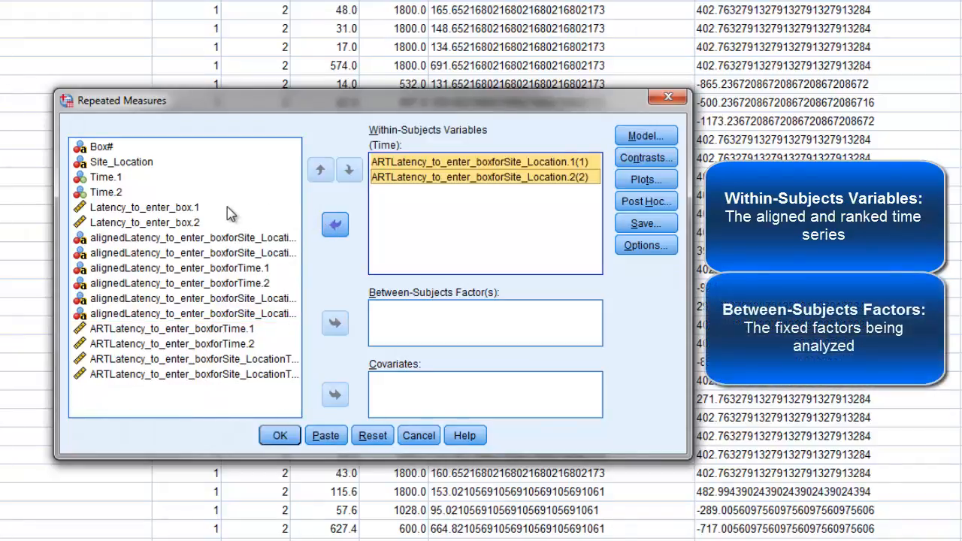
left_click(141, 164)
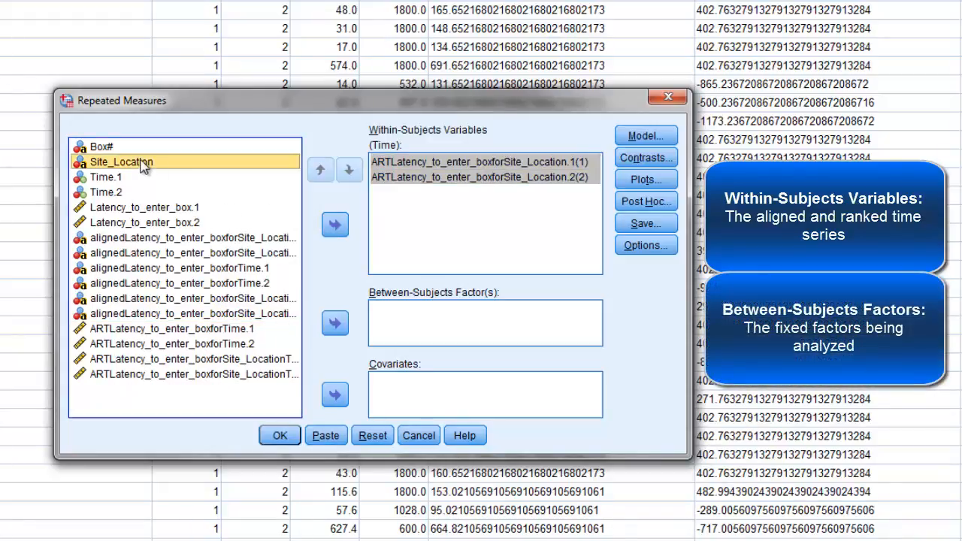
left_click(336, 323)
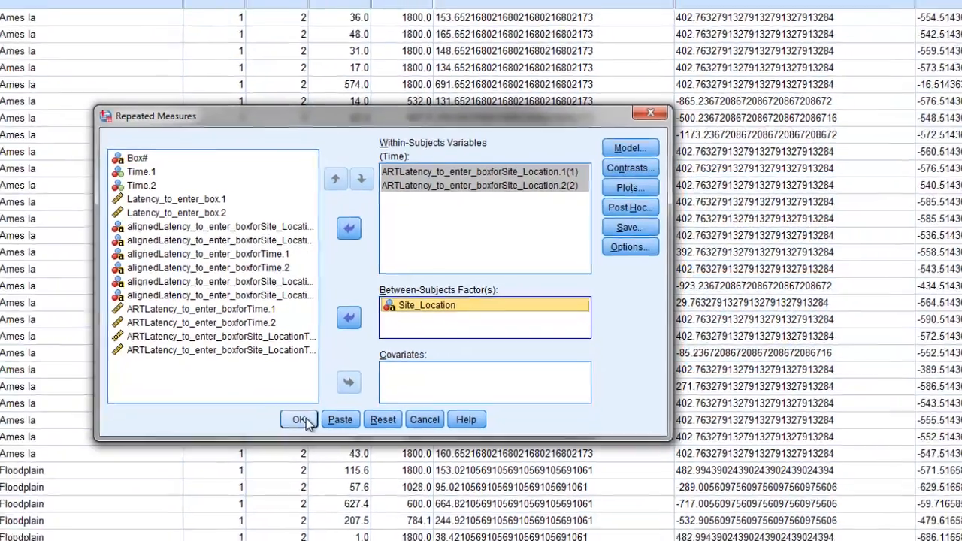
left_click(286, 439)
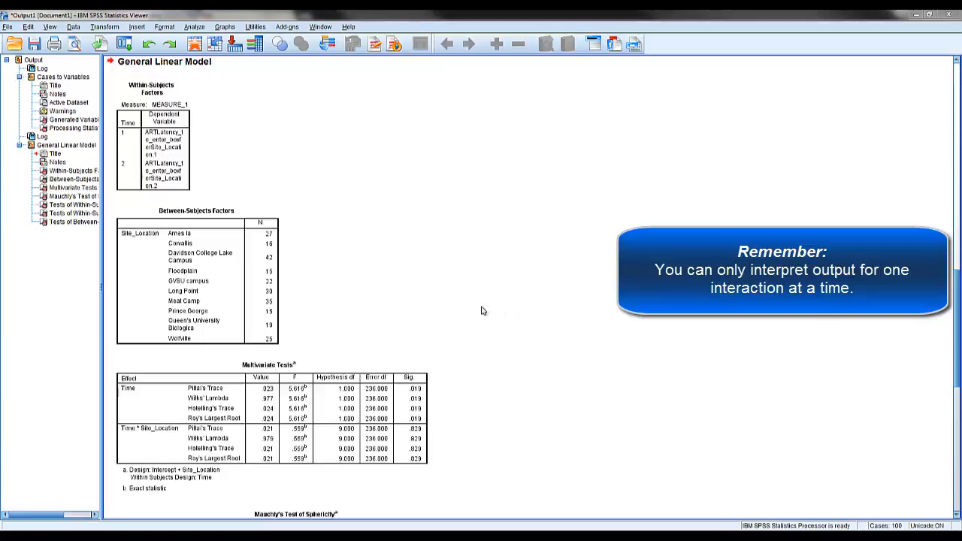
scroll(320, 266, "down", 6)
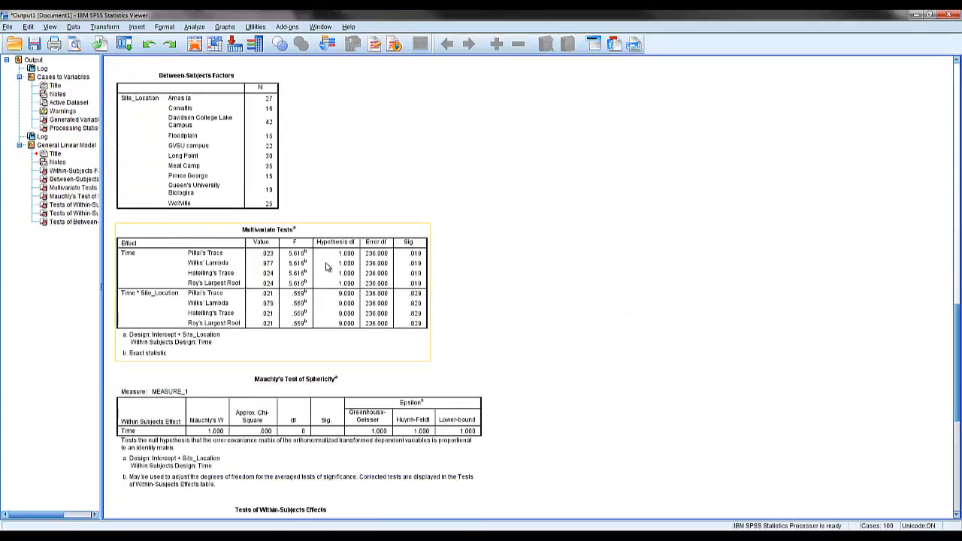
scroll(325, 267, "down", 5)
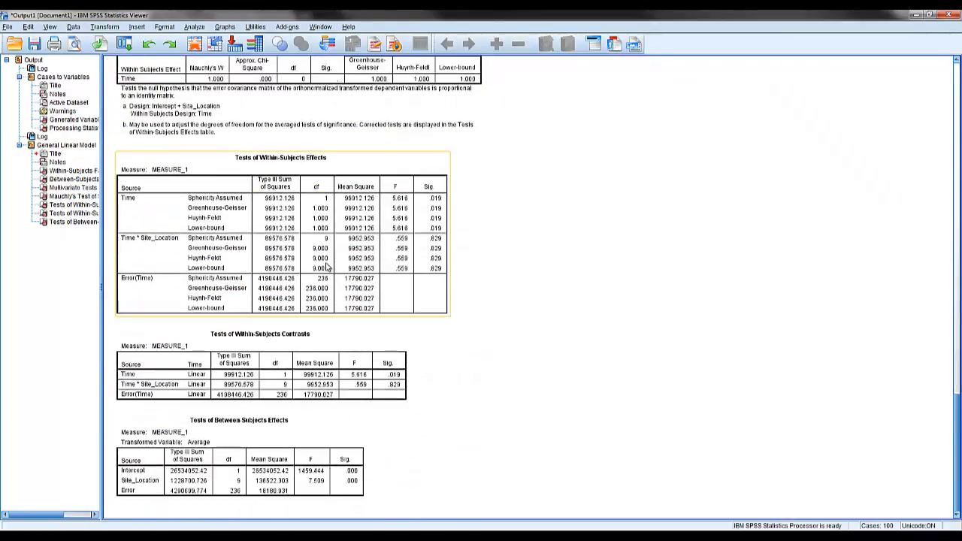
left_click(308, 472)
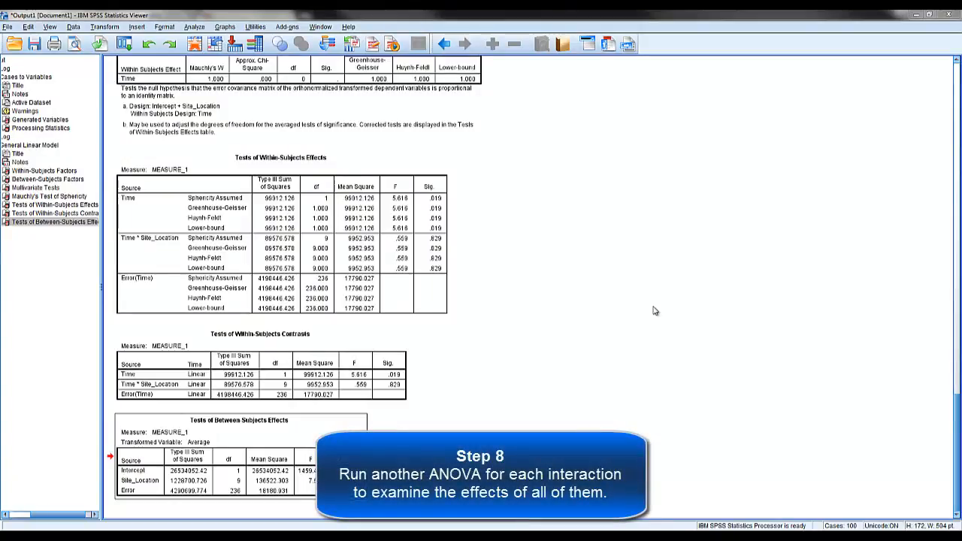
Step: Set up another Repeated Measures analysis with the existing Time factor and remove the two ARTLatency_to_enter_boxforSite_Location variables from the within-subjects variables
left_click(196, 27)
mouse_move(248, 86)
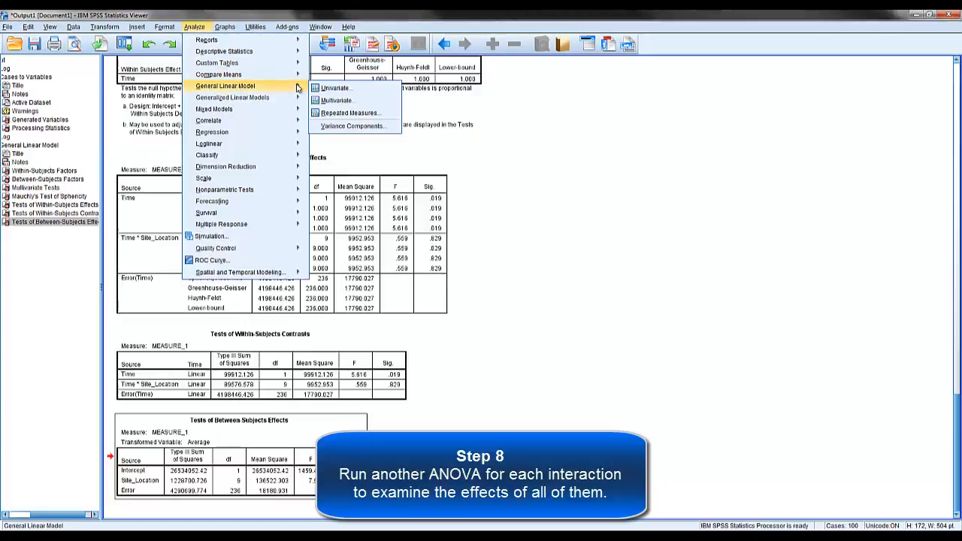
left_click(336, 114)
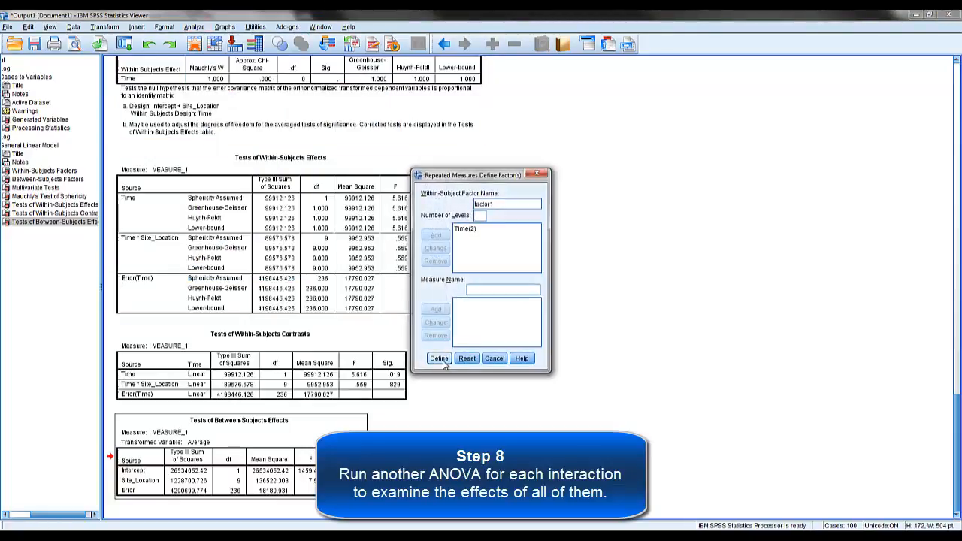
left_click(440, 359)
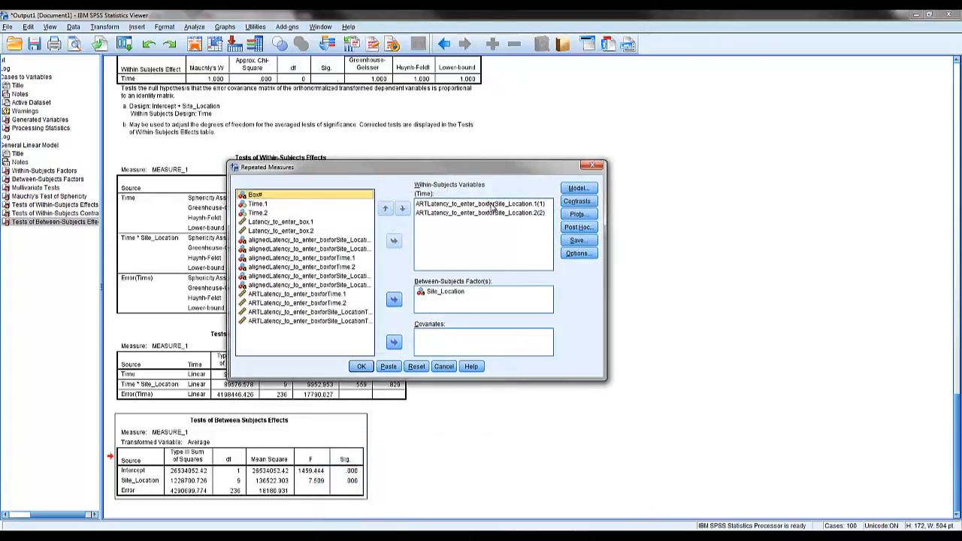
left_click(487, 213, "shift")
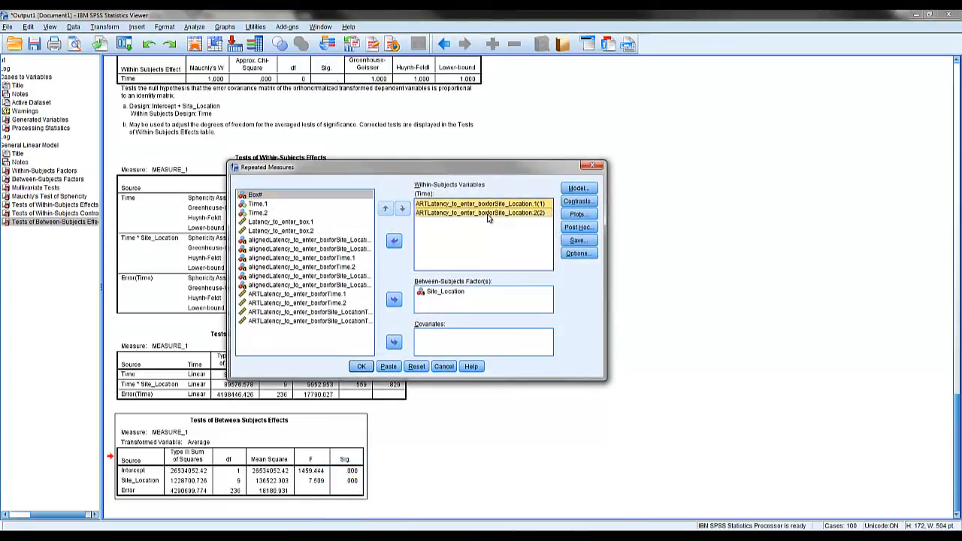
left_click(396, 241)
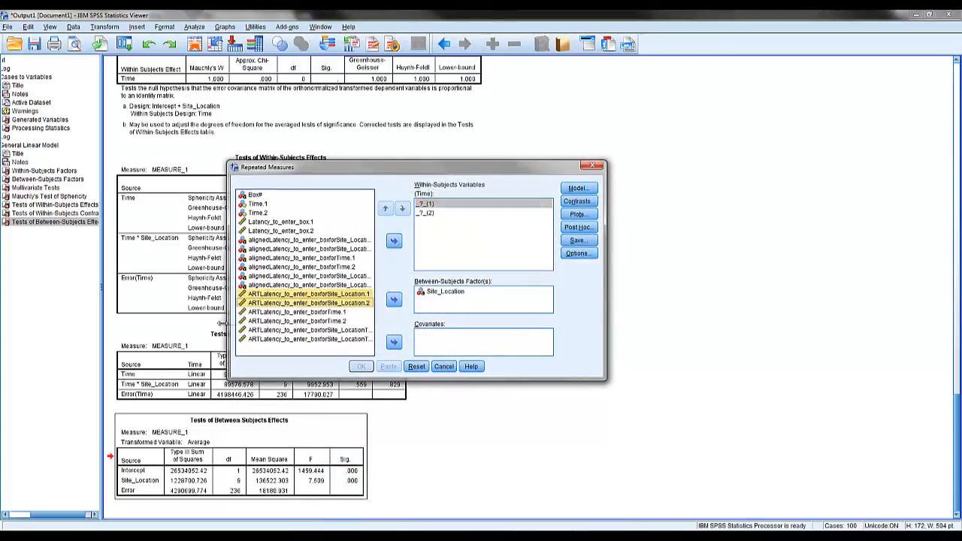
Step: Run the ANOVA with ARTLatency_to_enter_boxforSite_LocationTime.1 and .2 as within-subjects variables, and review the Tests of Within-Subjects Effects
left_click_drag(227, 323, 171, 323)
left_click(284, 331)
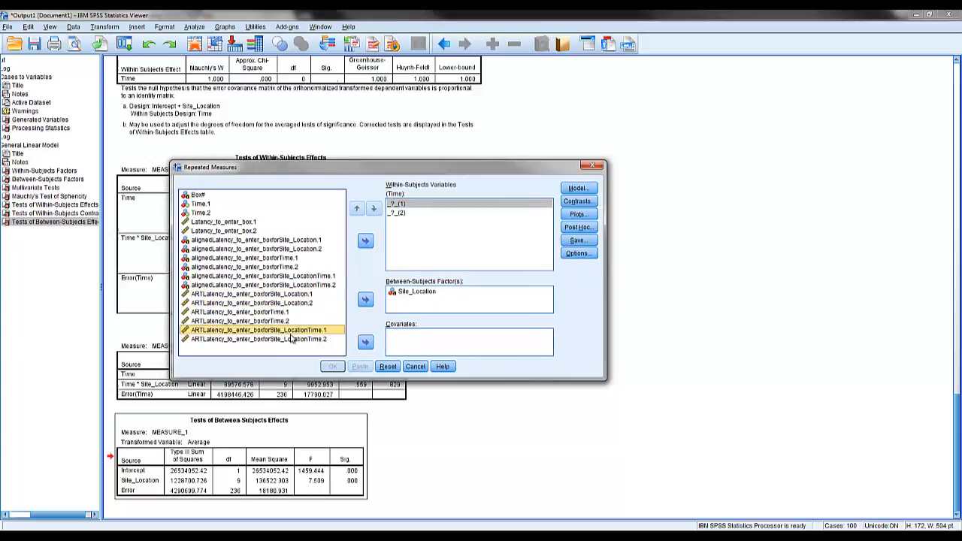
left_click(293, 340, "shift")
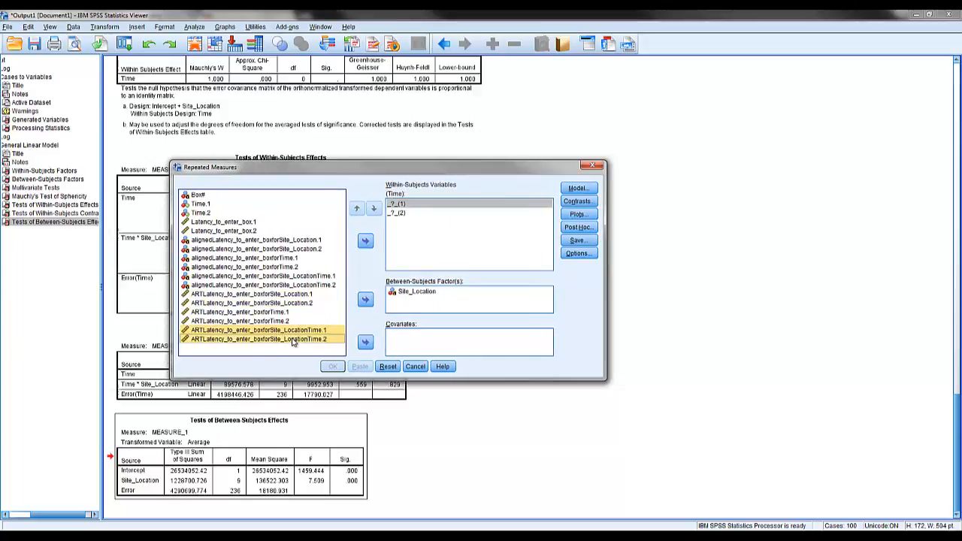
left_click(366, 243)
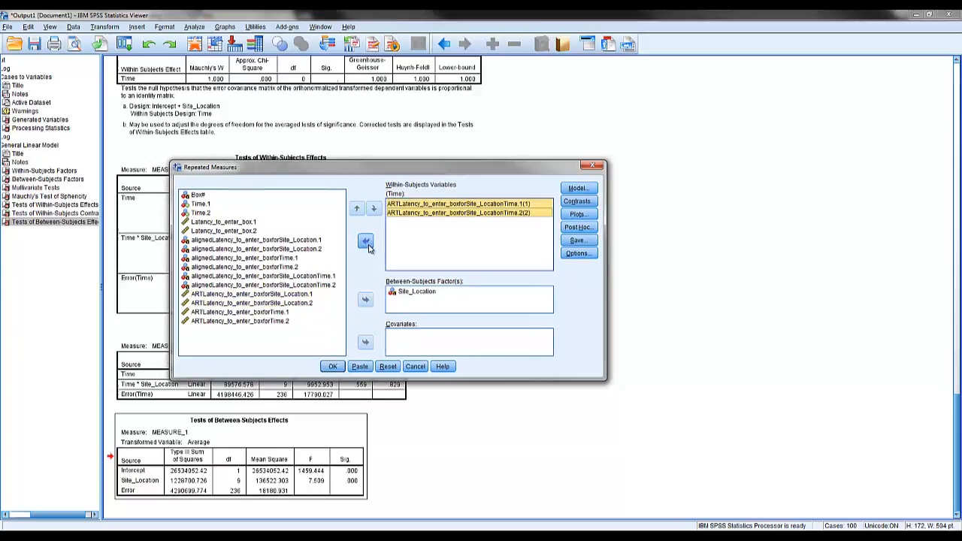
left_click(333, 366)
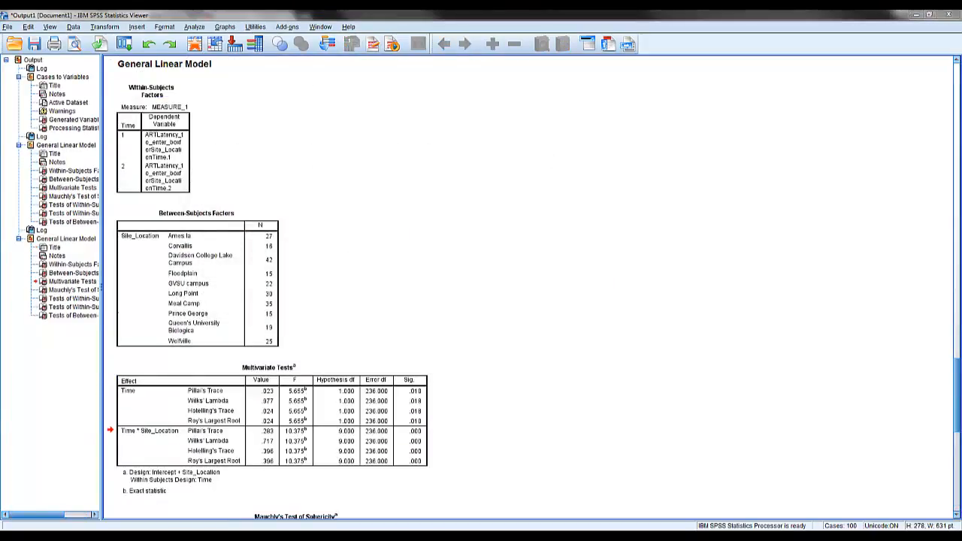
scroll(516, 324, "down", 8)
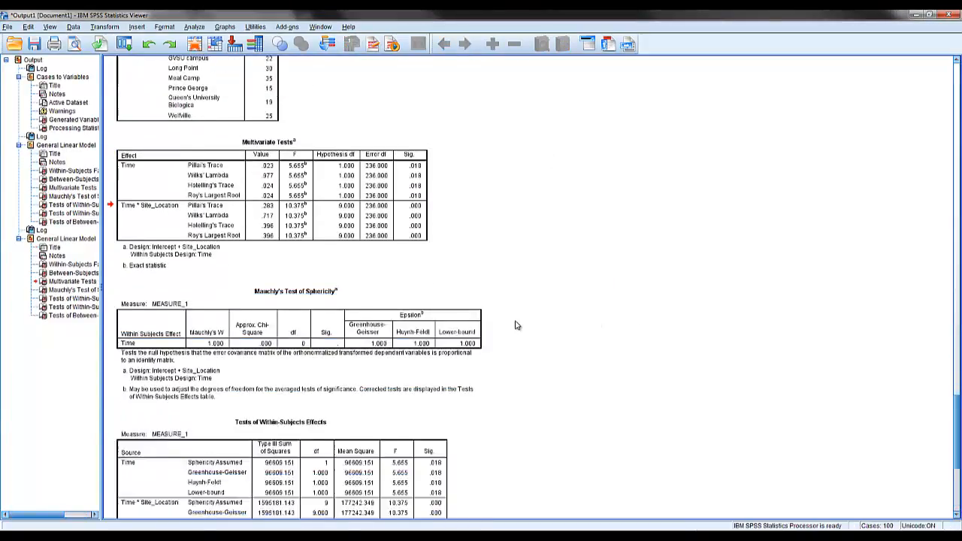
scroll(515, 324, "down", 1)
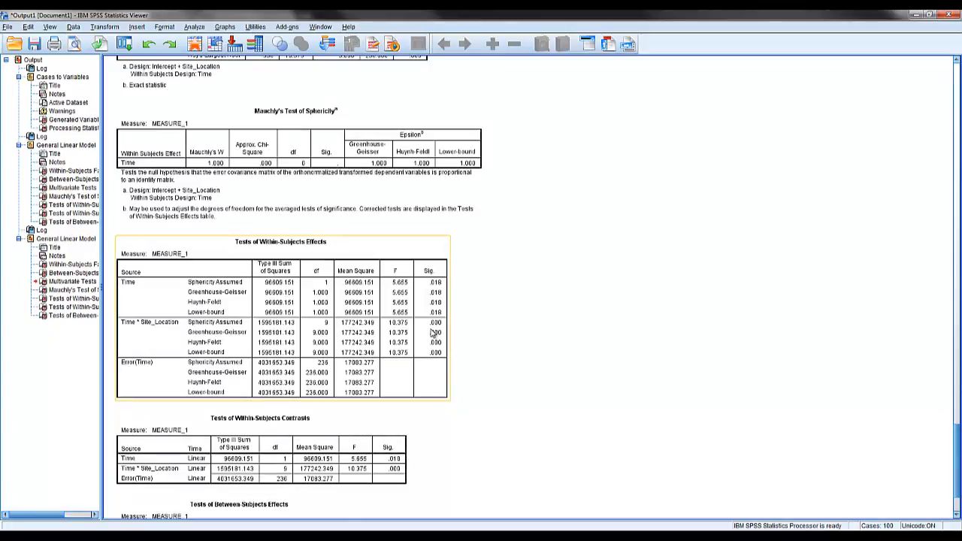